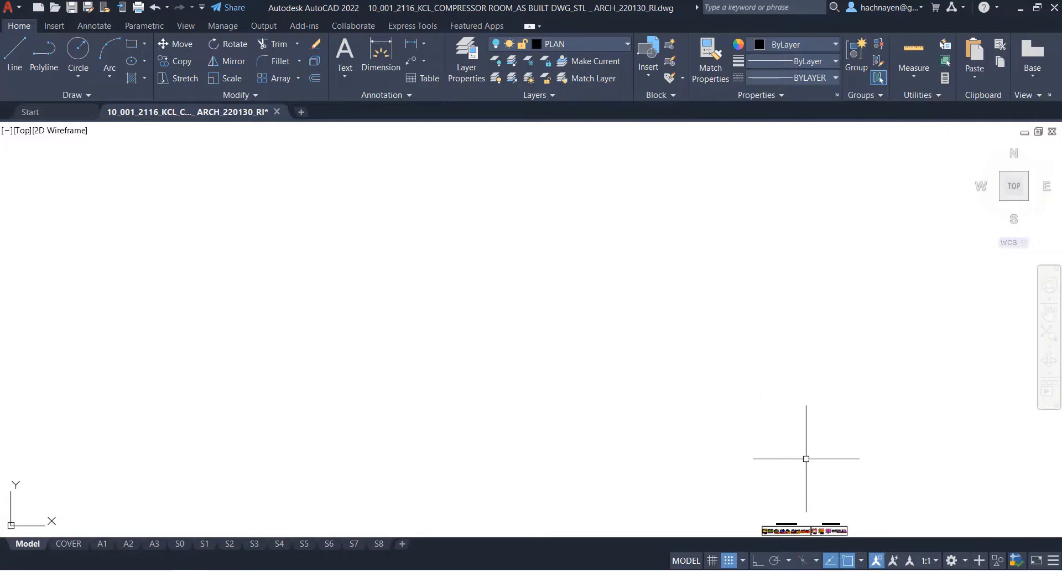
Check the blank area of model space around the drawing frames for stray objects using selection windows
scroll(806, 458, "up", 3)
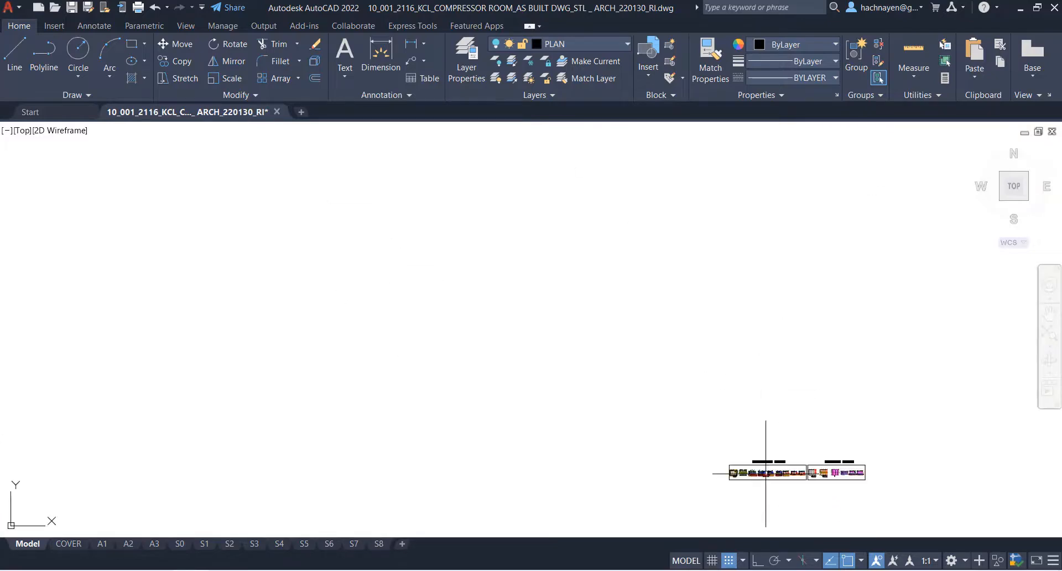
scroll(766, 473, "up", 4)
scroll(665, 464, "down", 4)
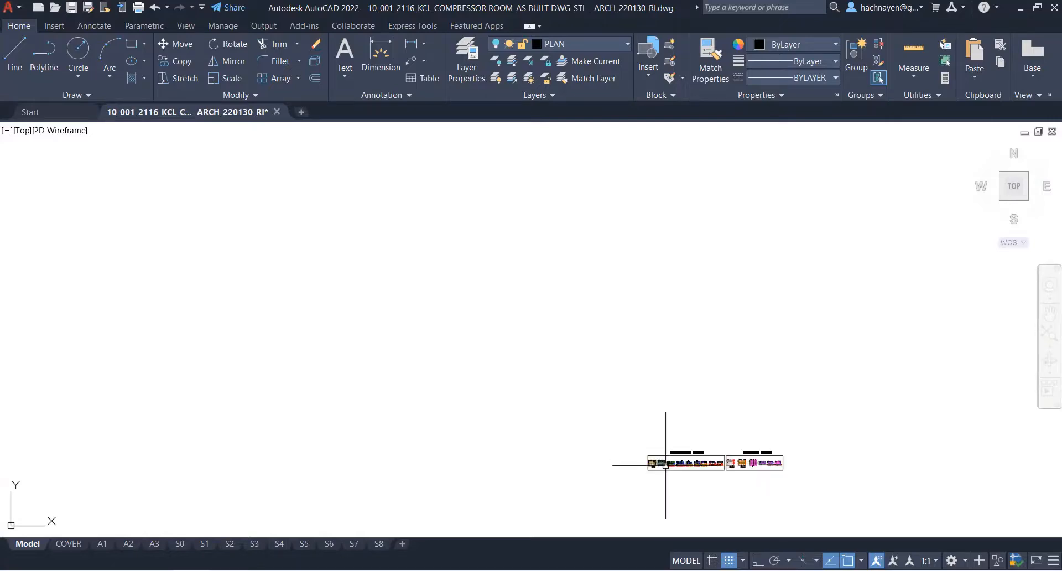
scroll(665, 465, "down", 2)
left_click(632, 142)
left_click(209, 384)
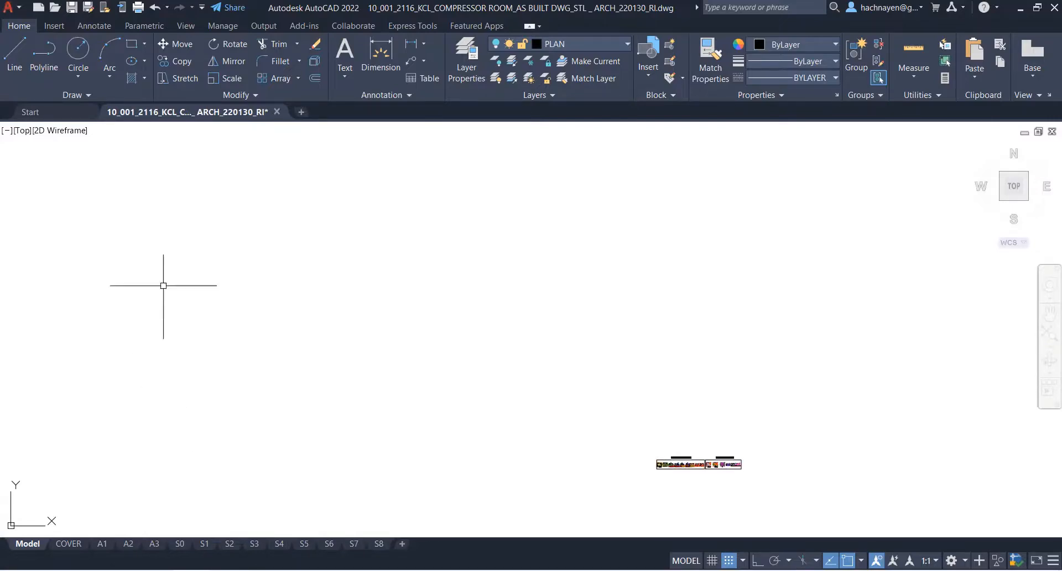
left_click(41, 251)
left_click(240, 135)
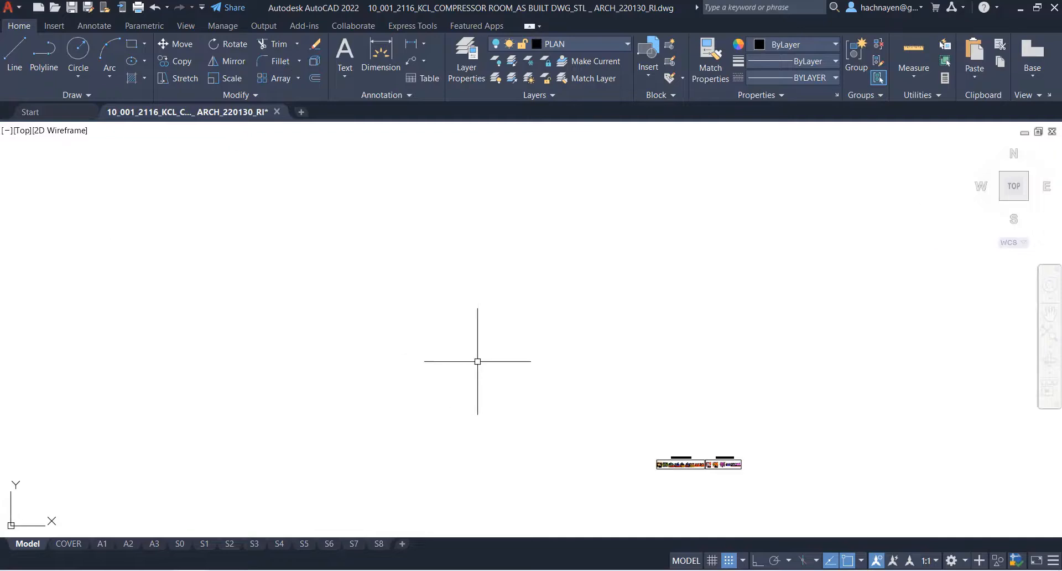
middle_click_drag(428, 311, 532, 378)
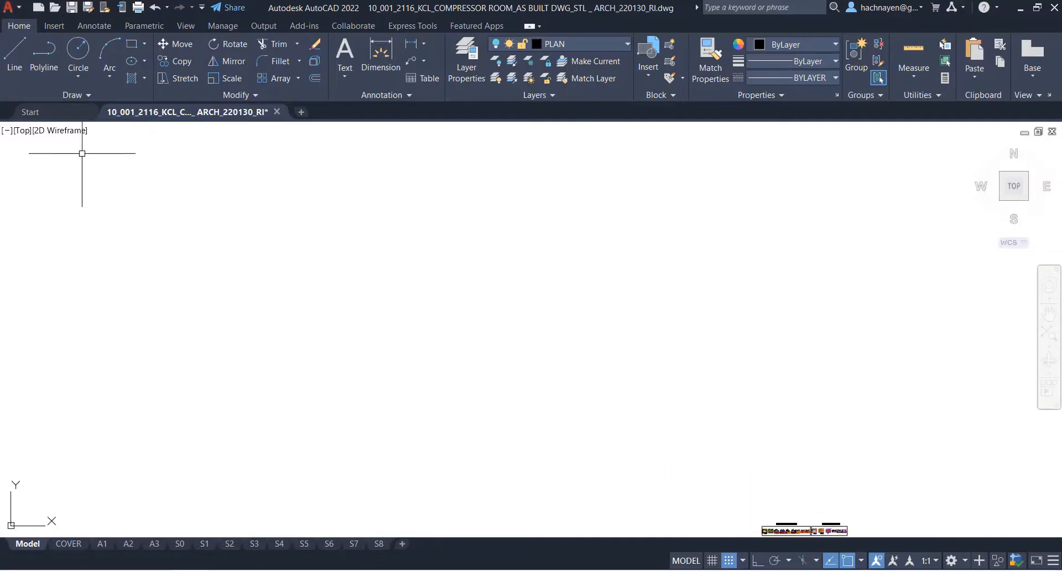
left_click(7, 143)
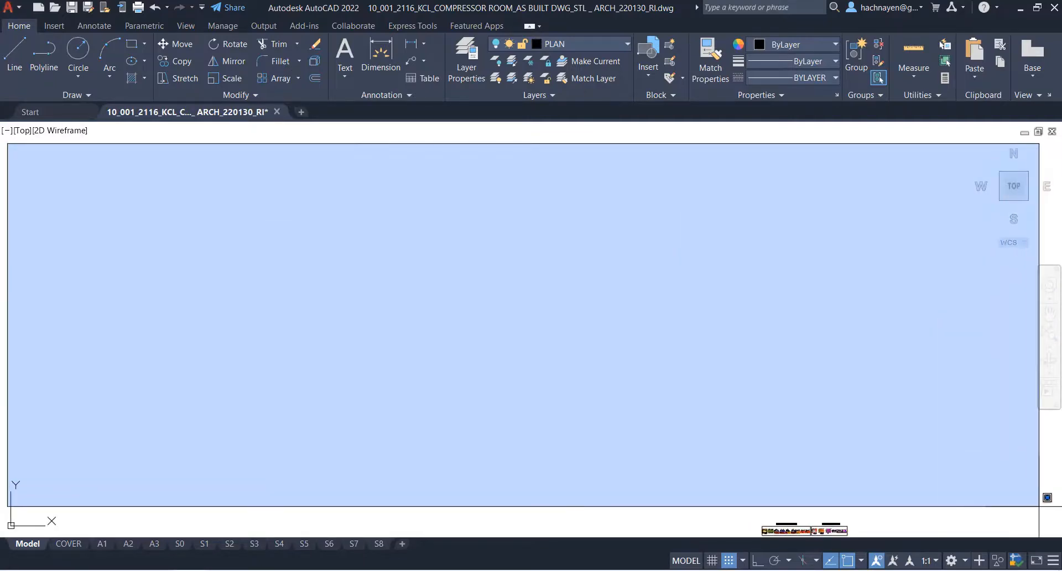
left_click(1039, 508)
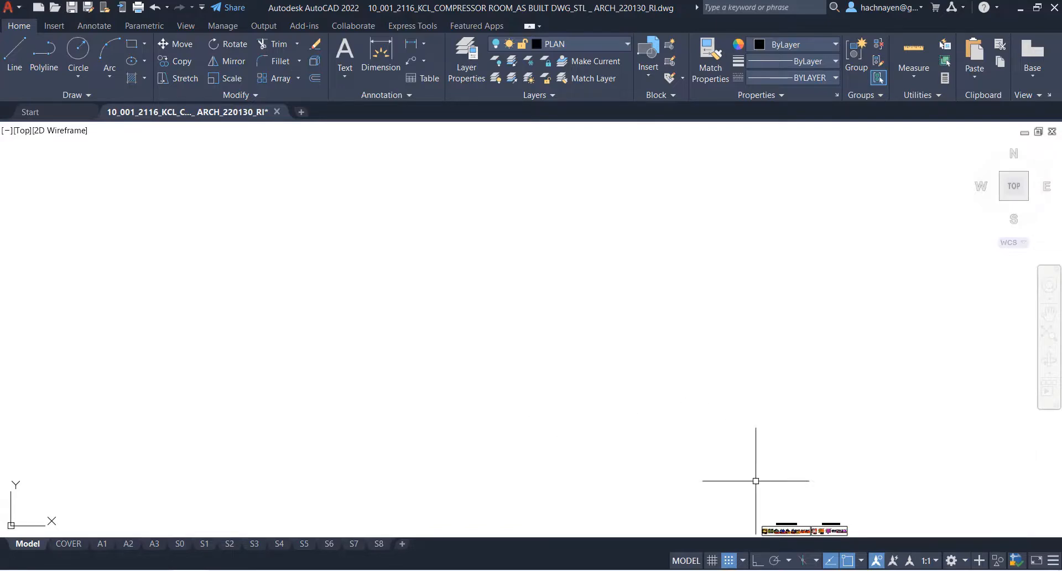
Examine the ARCHITECTURAL DRAWING and STRUCTURAL DRAWING frames against the blank space around them in model space
middle_click_drag(823, 511, 791, 424)
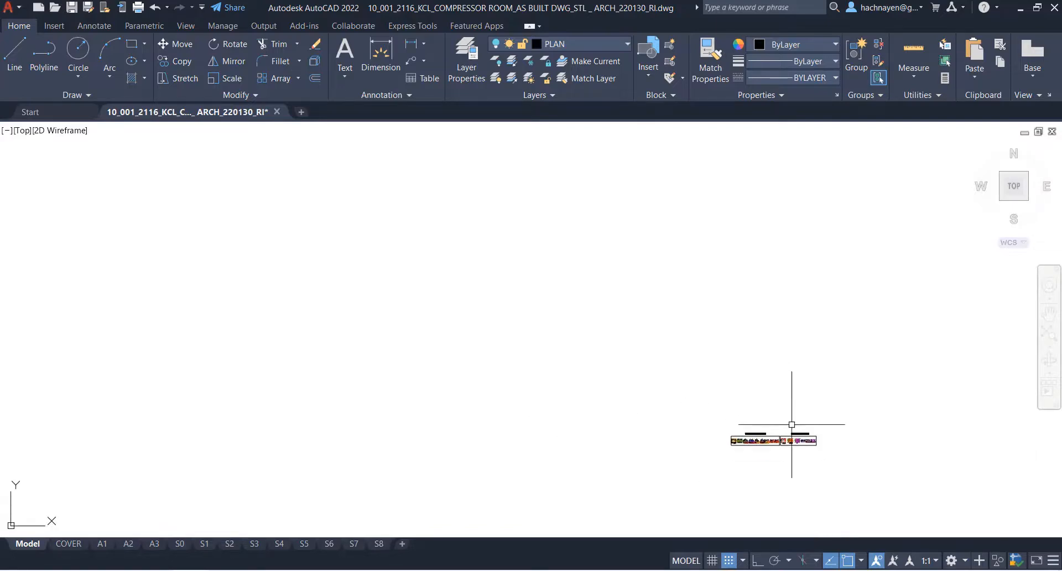
scroll(792, 424, "up", 10)
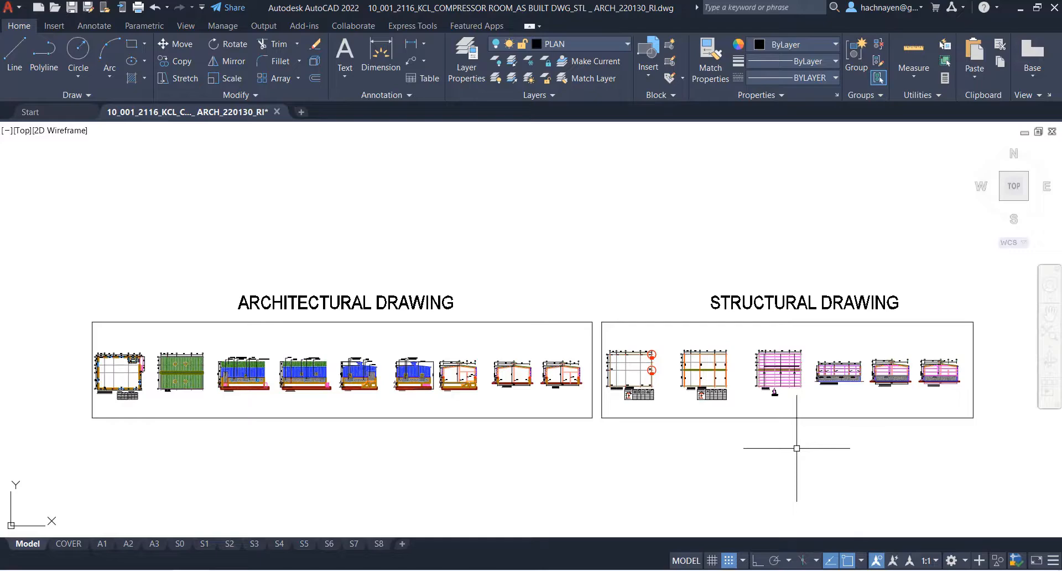
scroll(797, 448, "down", 10)
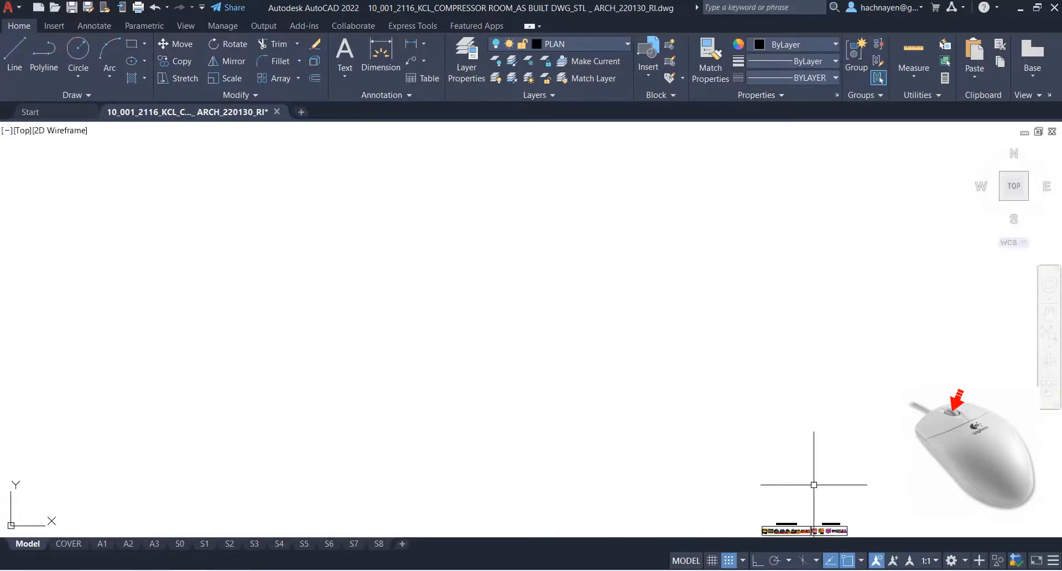
middle_click_drag(813, 486, 697, 331)
scroll(699, 384, "up", 8)
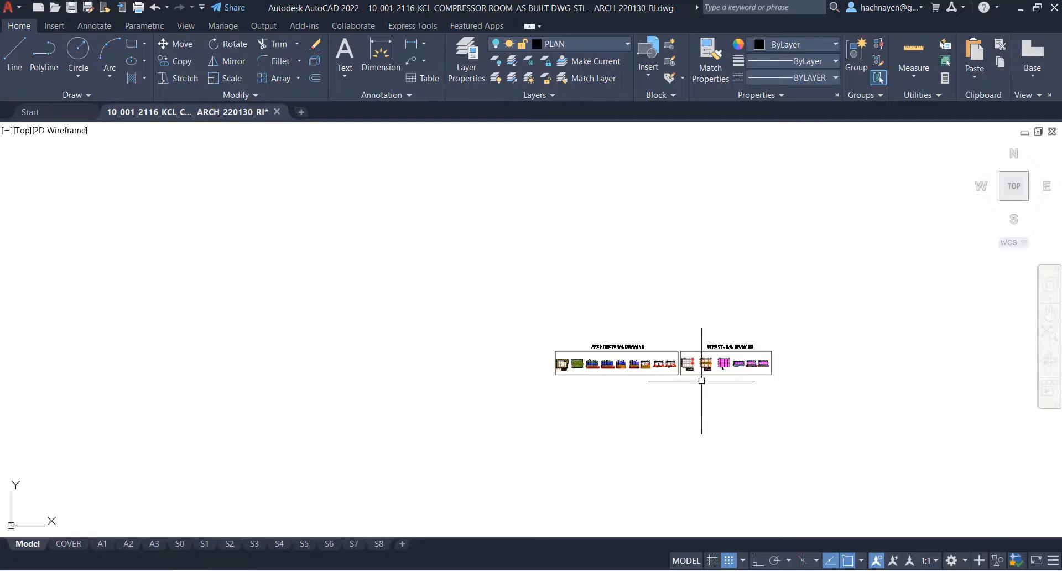
scroll(701, 379, "down", 2)
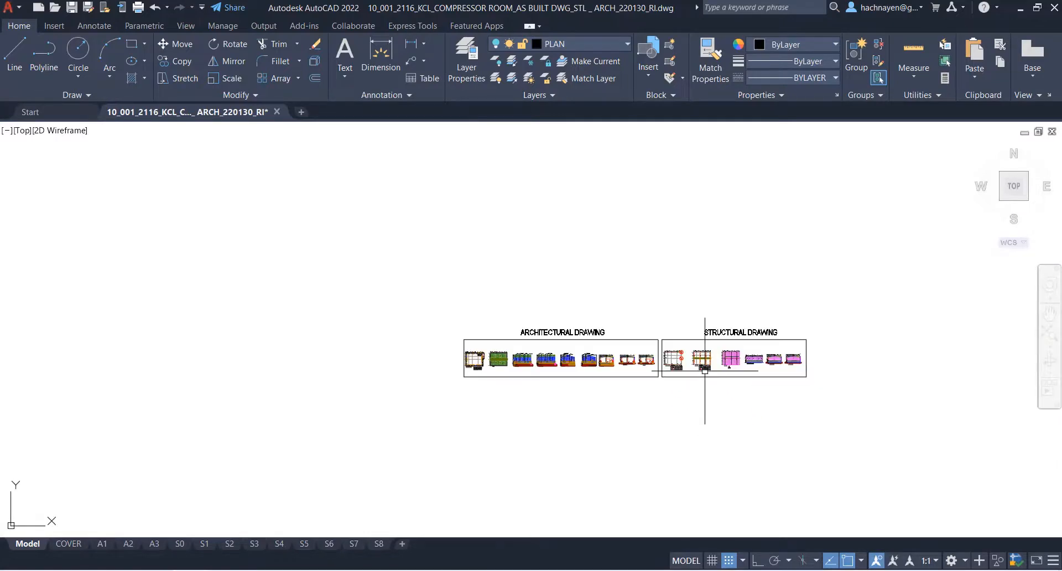
scroll(706, 368, "up", 4)
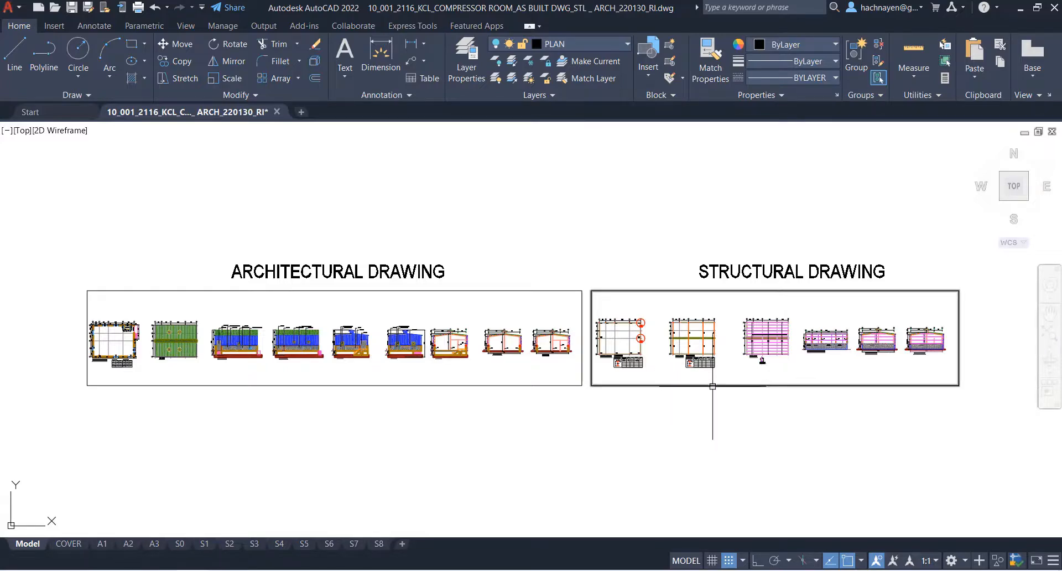
scroll(712, 386, "down", 10)
left_click(690, 208)
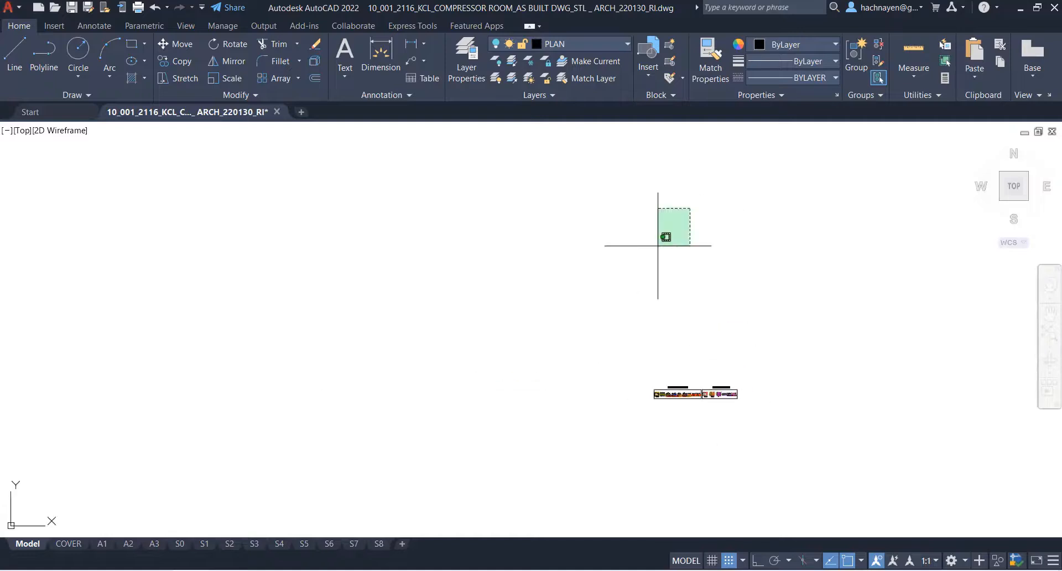
left_click(657, 245)
scroll(713, 393, "up", 8)
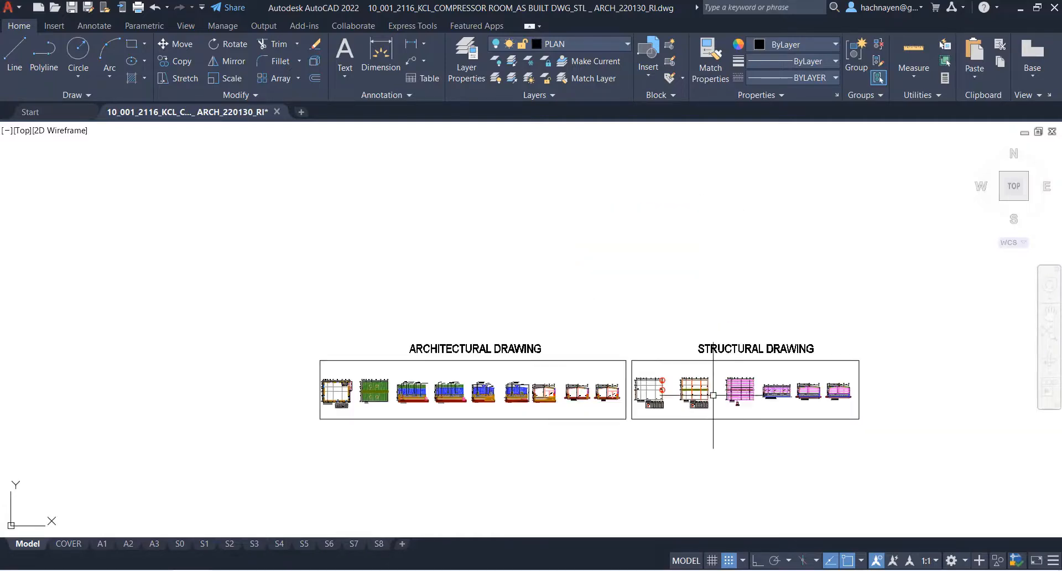
scroll(713, 395, "up", 2)
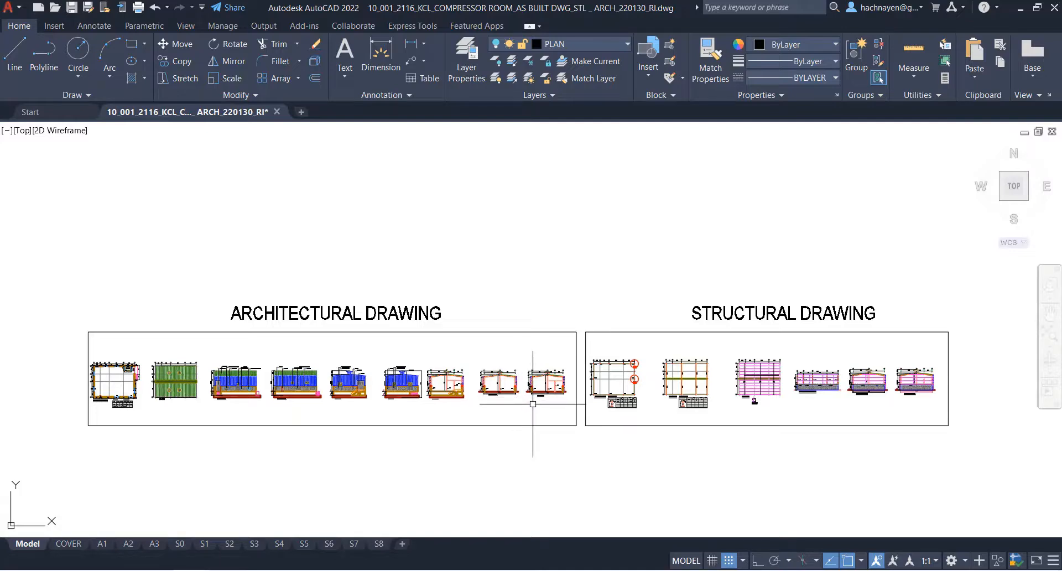
scroll(532, 403, "down", 2)
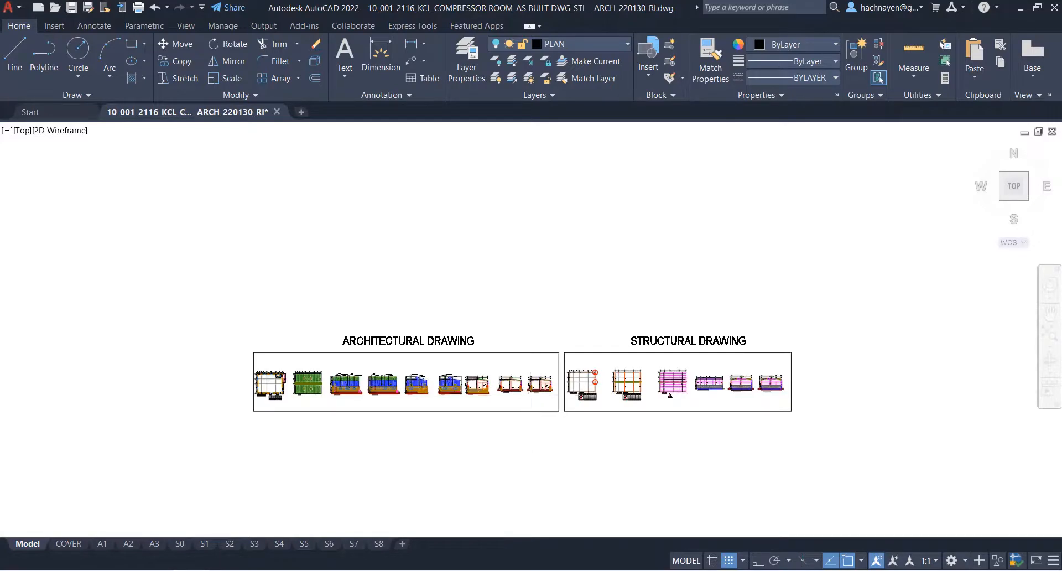
scroll(568, 334, "up", 2)
scroll(785, 498, "down", 5)
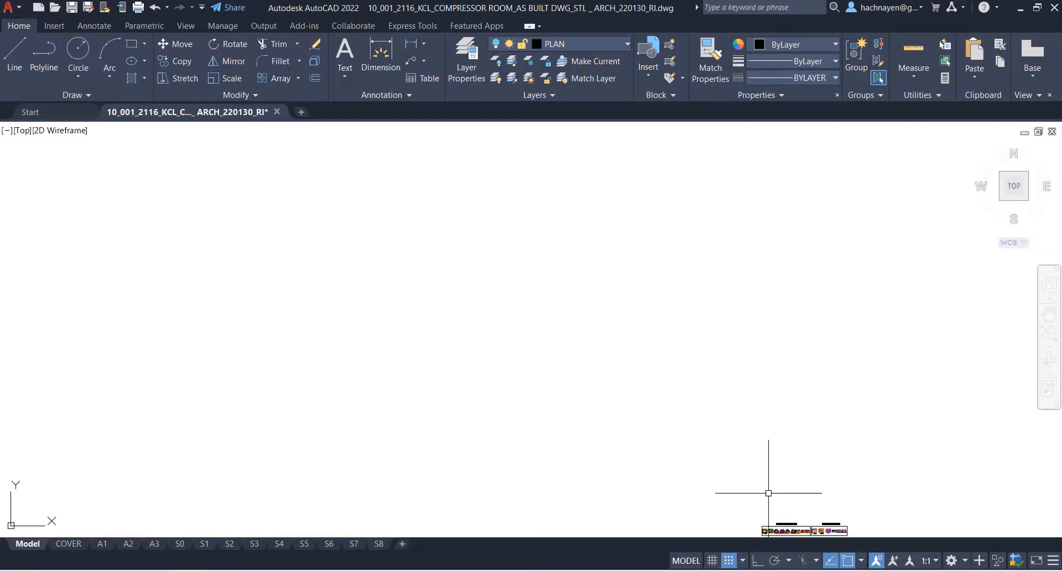
scroll(580, 327, "down", 2)
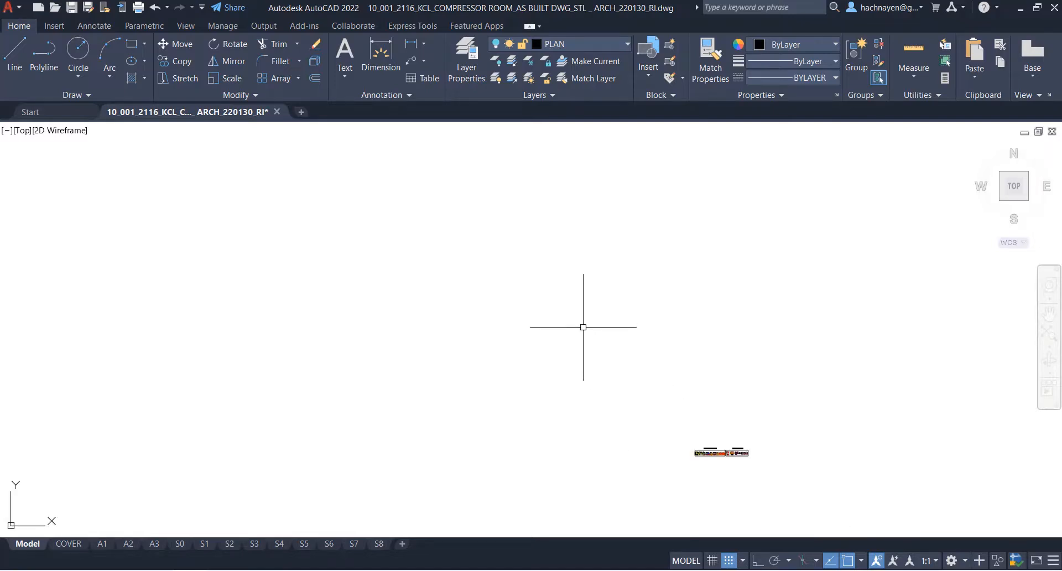
scroll(731, 465, "up", 7)
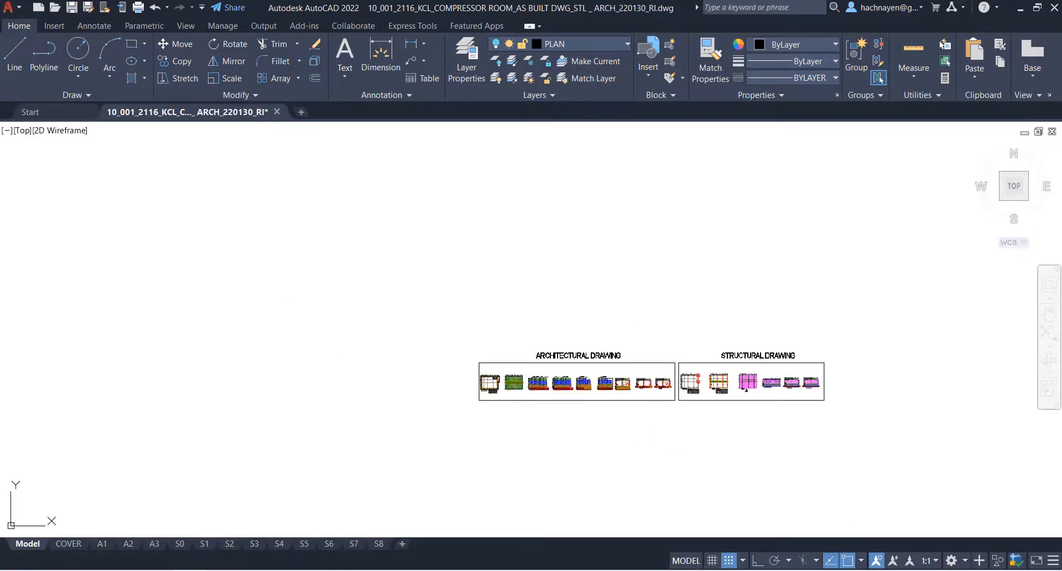
Select everything in model space, and remove both titled drawing frames and their contents from the selection to isolate stray objects
key("ctrl+a")
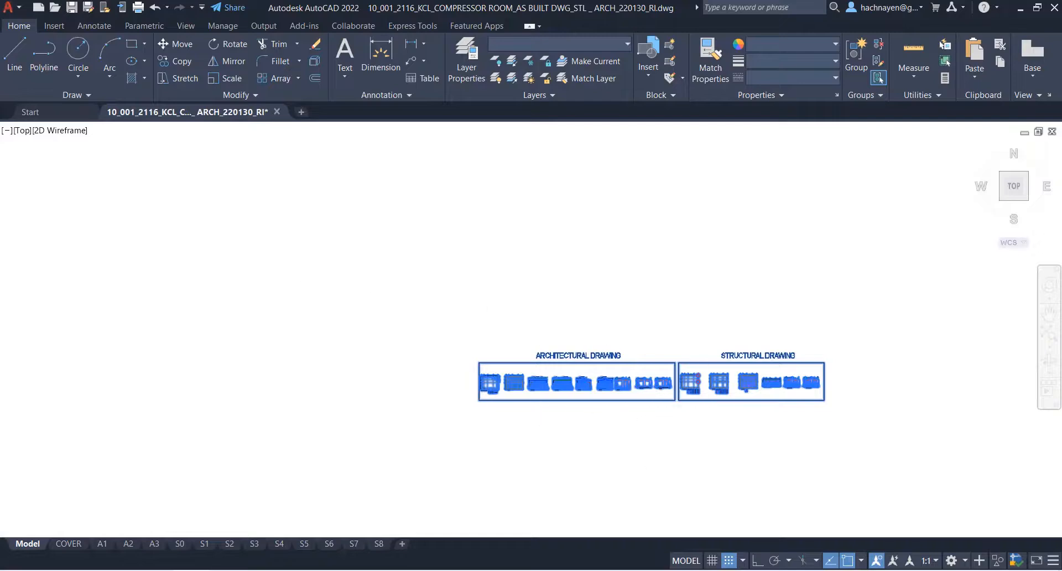
scroll(705, 405, "up", 2)
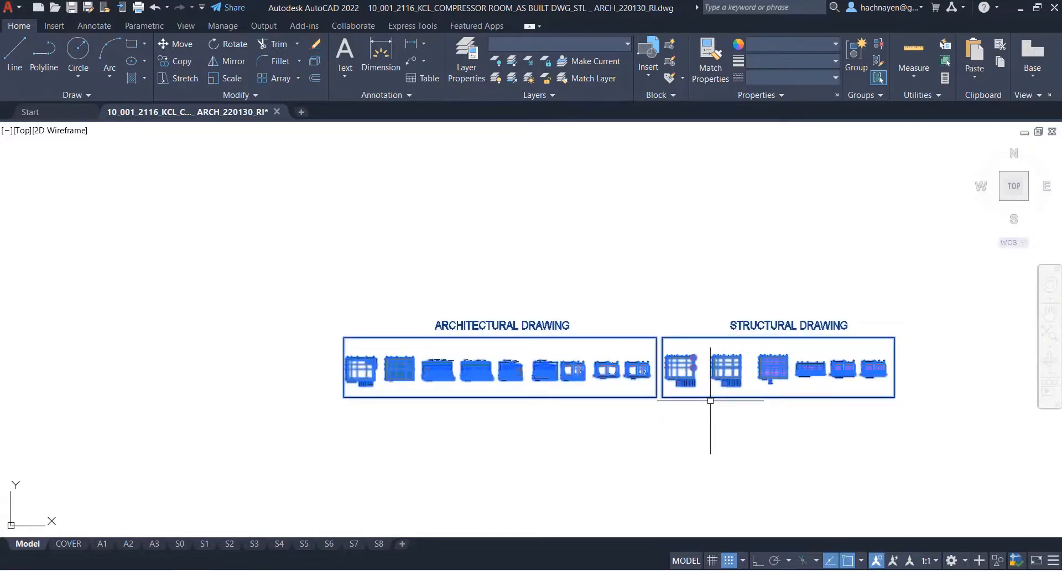
scroll(710, 402, "up", 3)
scroll(642, 391, "down", 1)
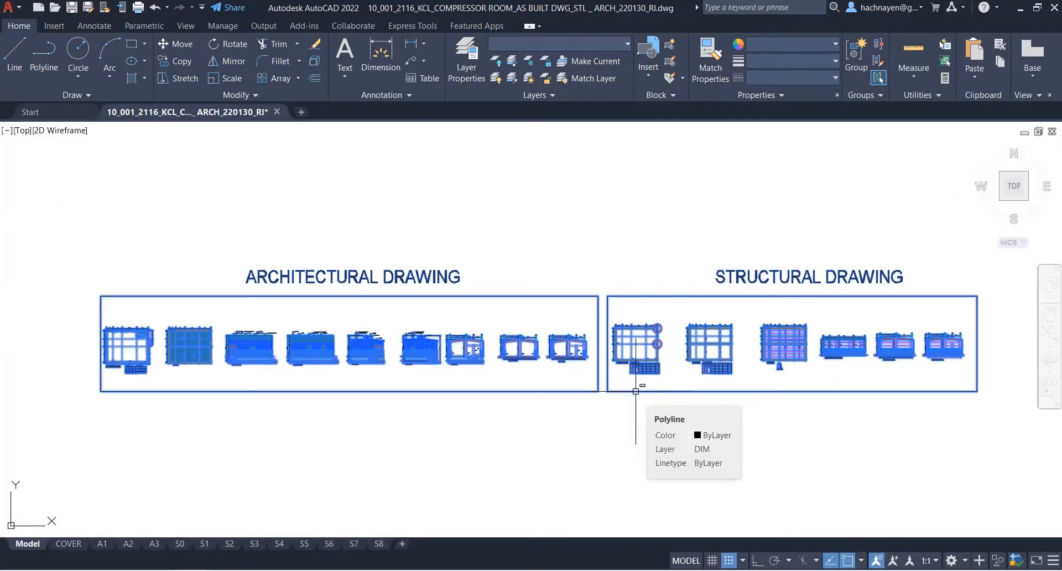
left_click(77, 235)
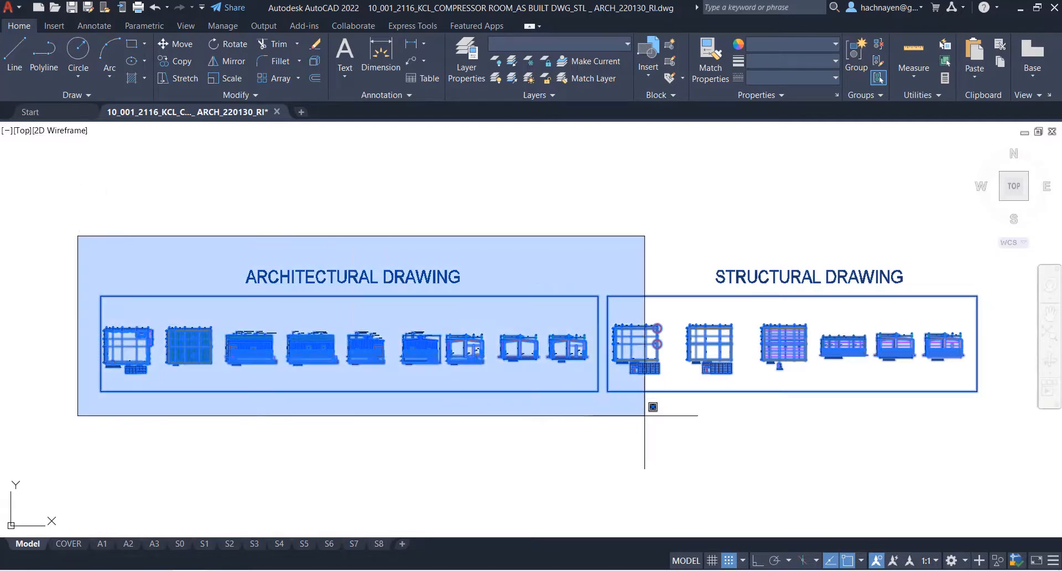
left_click(989, 423)
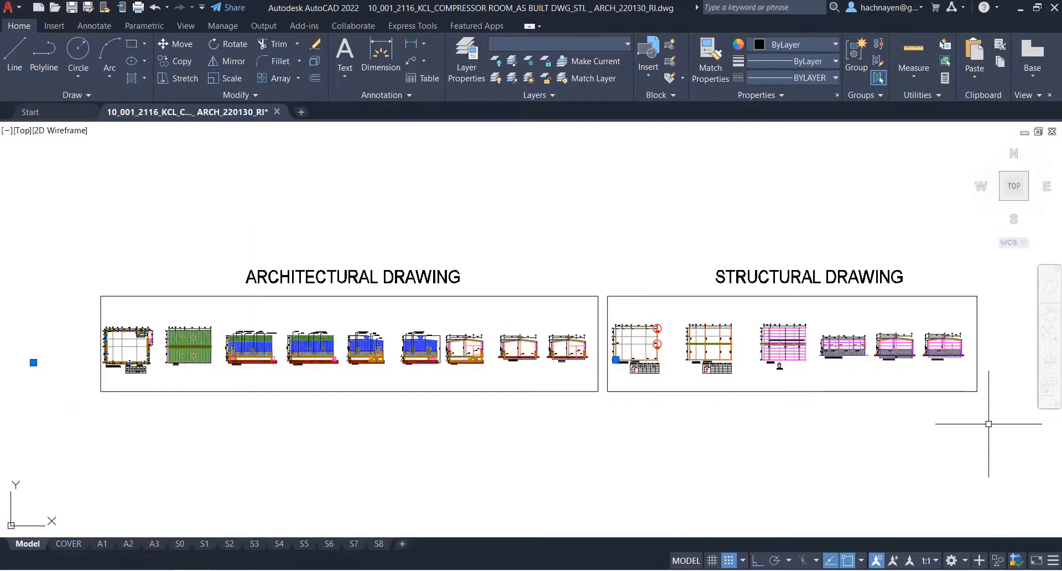
Examine the locations of the remaining selection grips, including the one at column SC102 on grid 1, and clear the selection
scroll(718, 379, "down", 4)
scroll(719, 379, "up", 2)
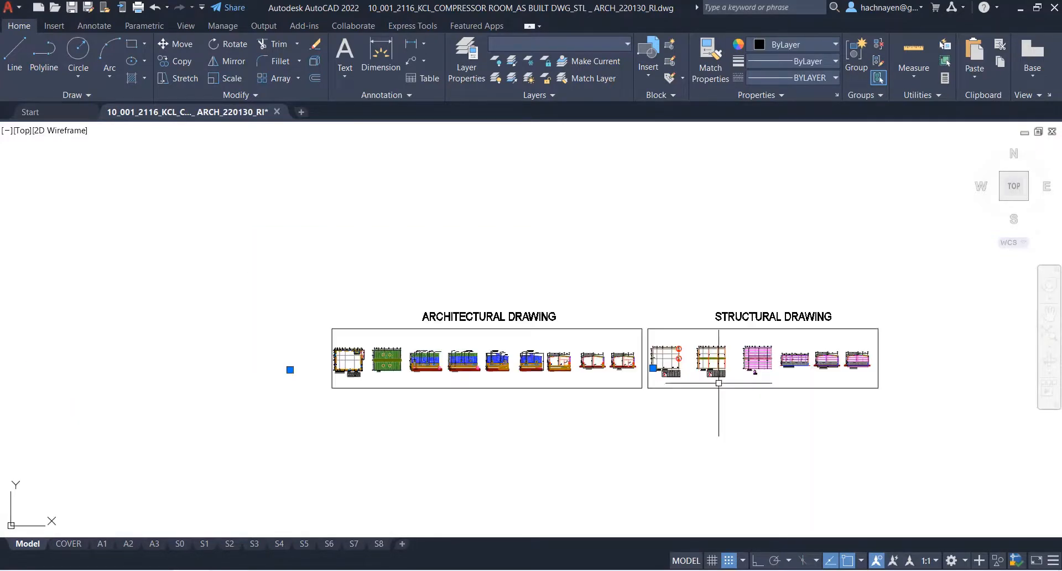
scroll(641, 404, "down", 2)
scroll(635, 408, "down", 2)
scroll(635, 409, "up", 1)
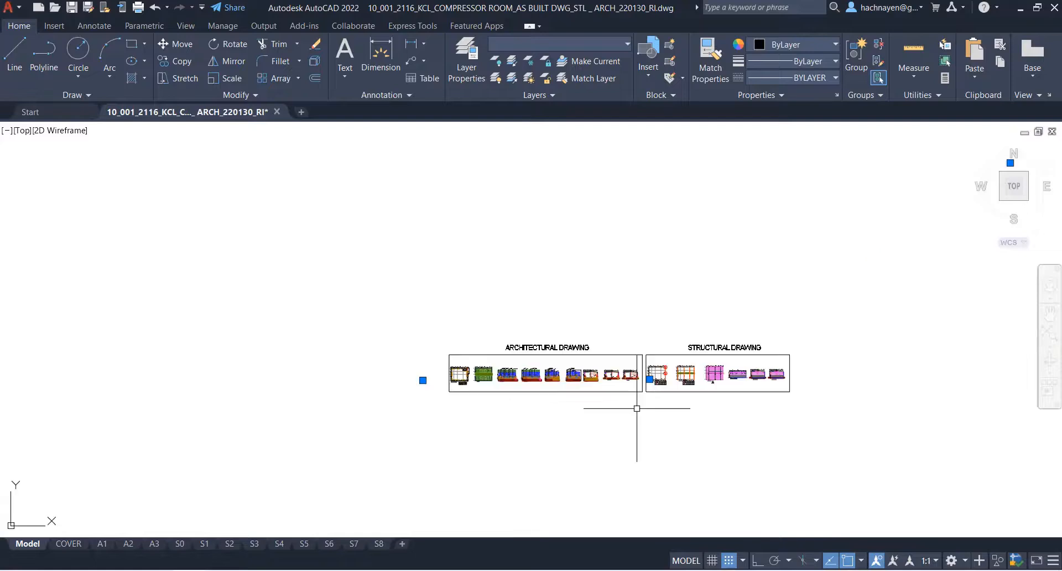
scroll(637, 408, "down", 3)
scroll(655, 408, "up", 4)
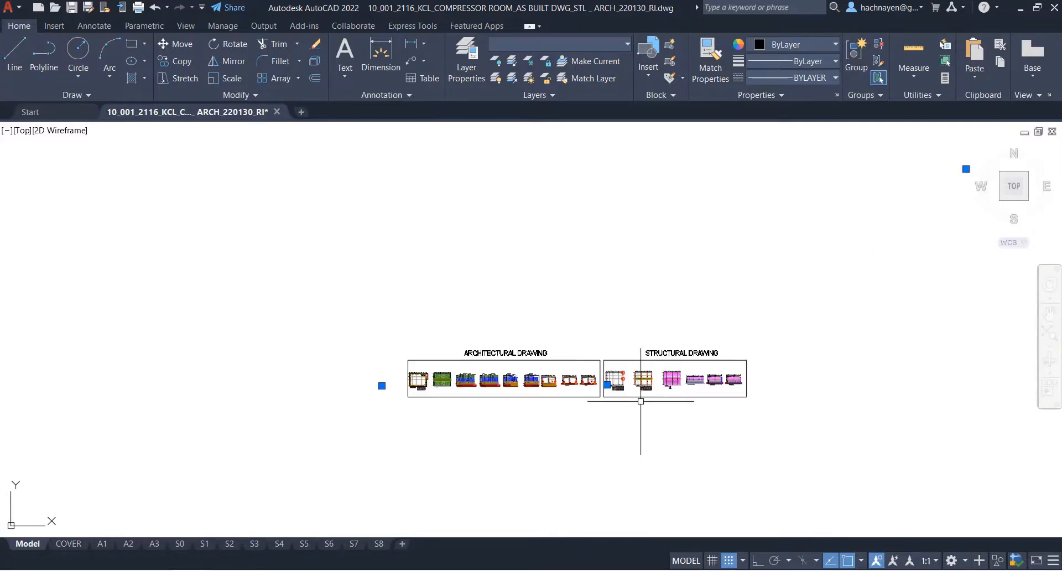
scroll(647, 399, "up", 4)
scroll(580, 367, "up", 2)
scroll(578, 398, "down", 5)
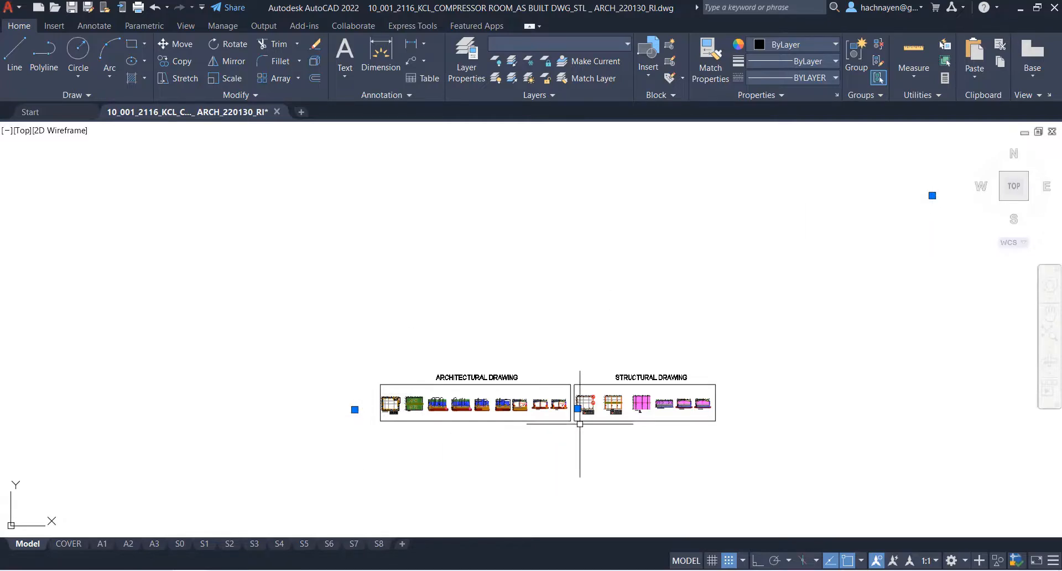
scroll(577, 408, "up", 12)
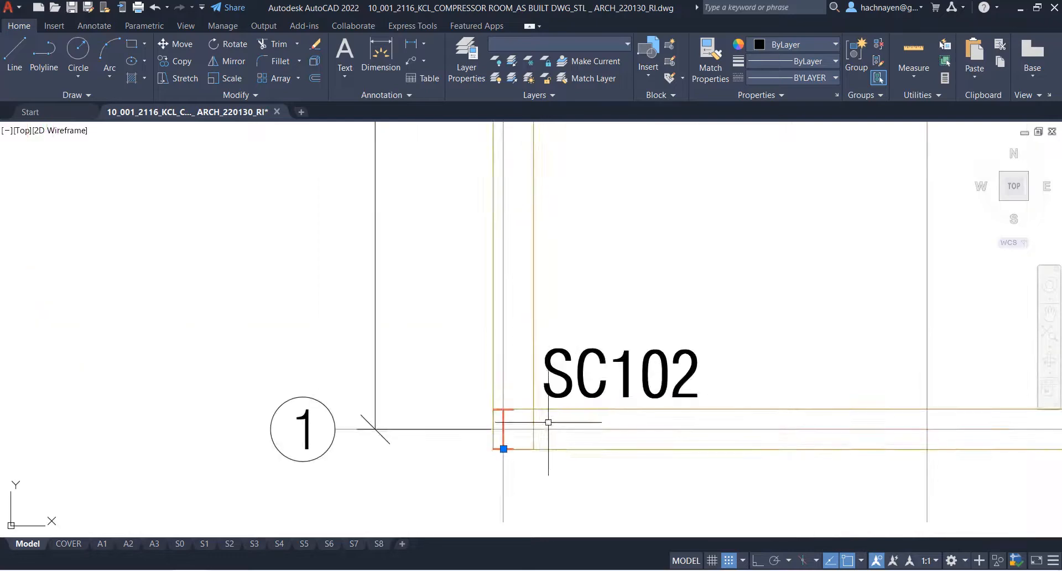
scroll(510, 459, "up", 5)
key("Escape")
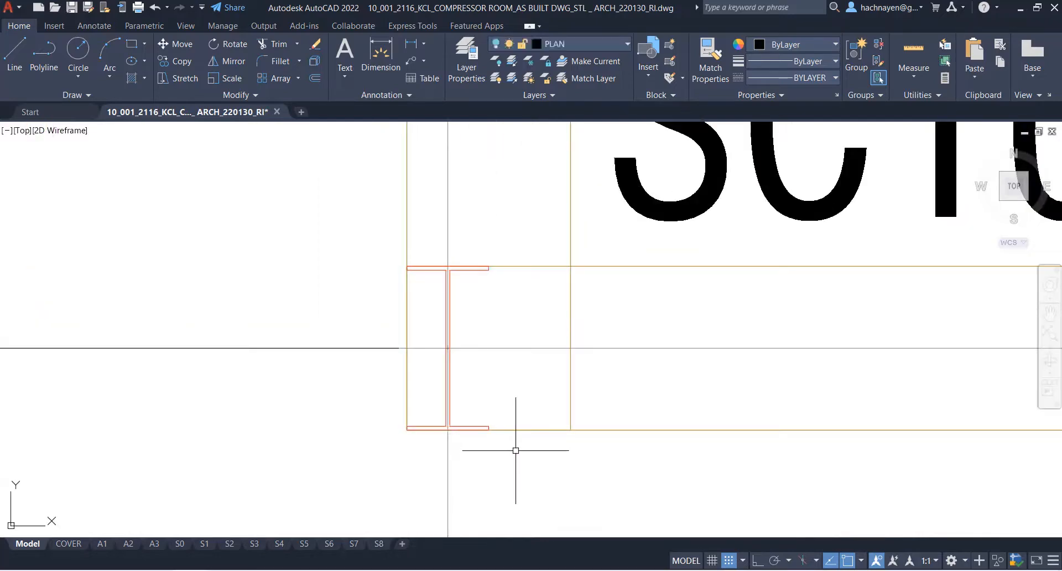
scroll(515, 450, "down", 15)
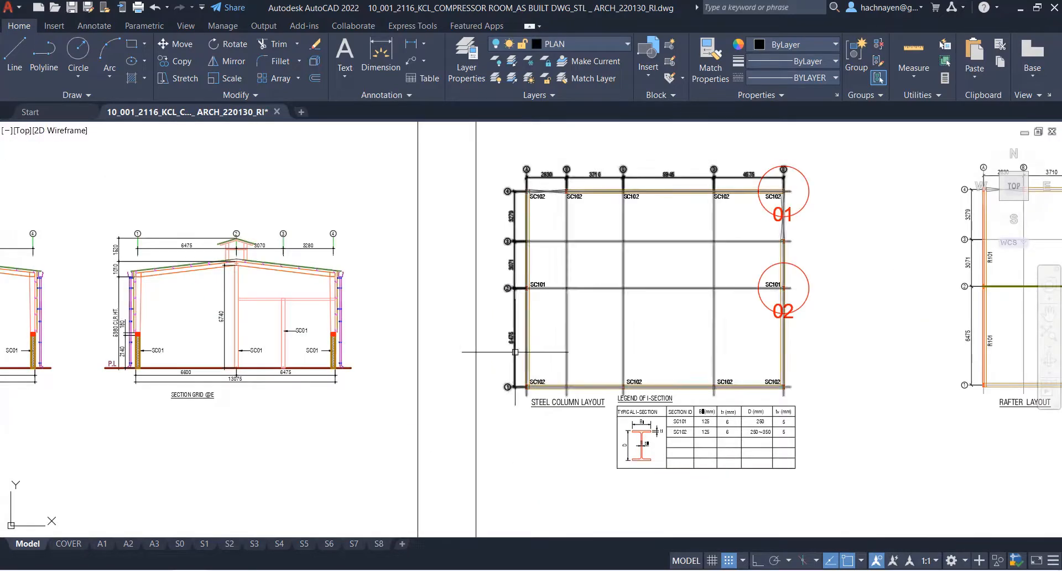
scroll(470, 303, "down", 6)
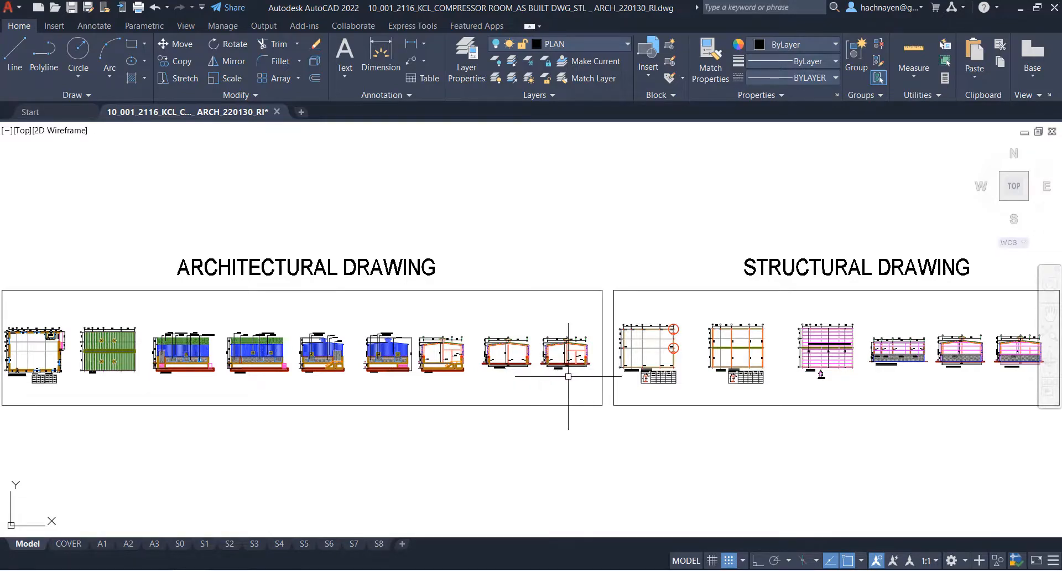
middle_click_drag(568, 376, 568, 376)
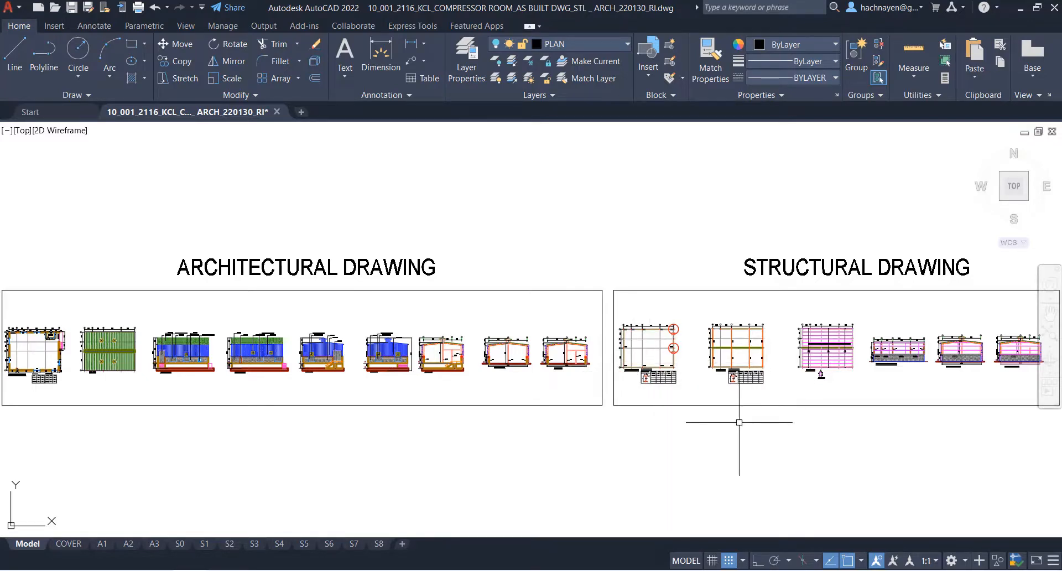
scroll(739, 422, "down", 2)
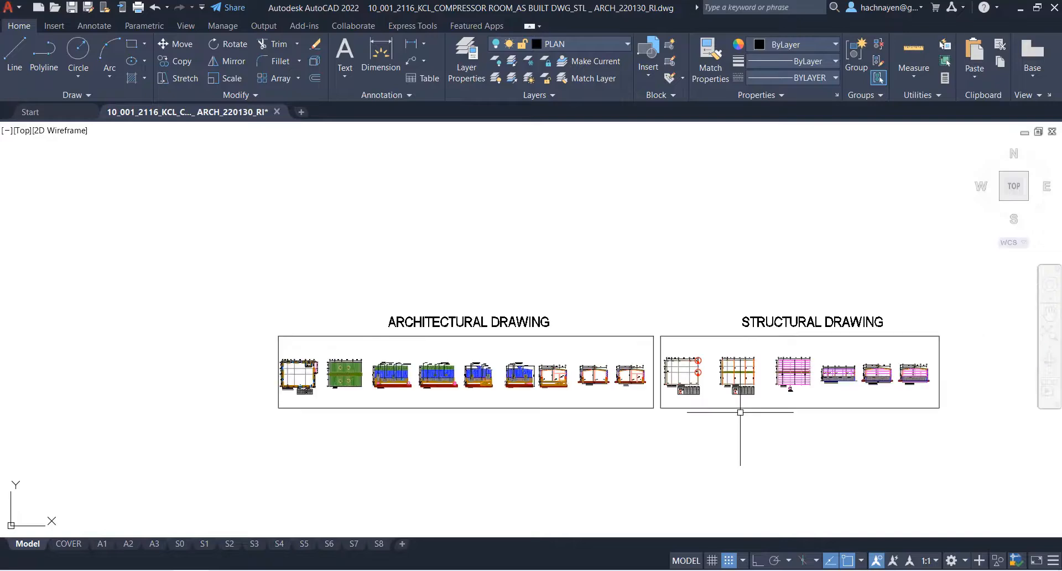
scroll(742, 412, "up", 2)
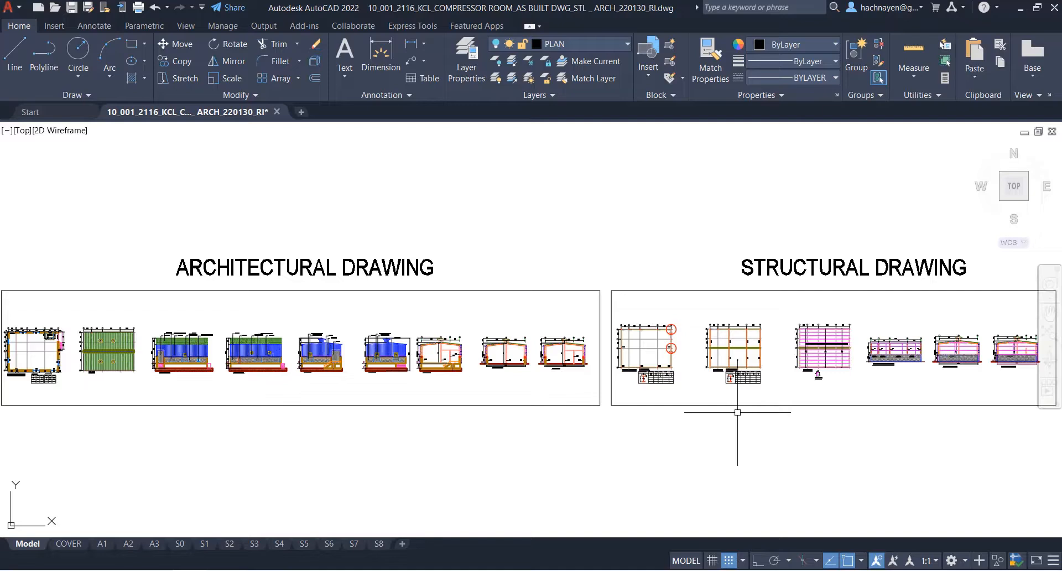
scroll(636, 394, "down", 2)
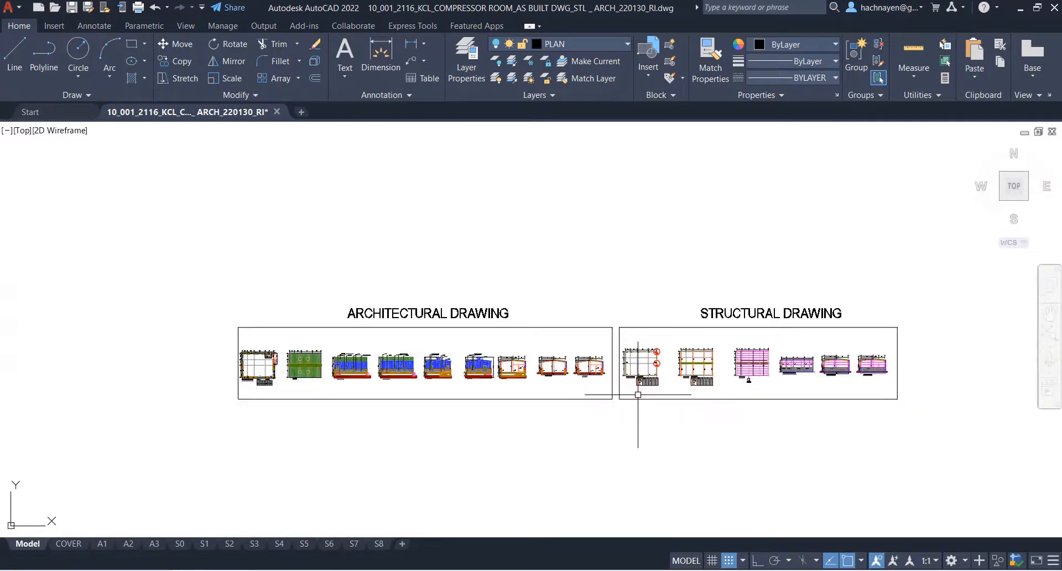
scroll(639, 395, "up", 2)
scroll(638, 395, "down", 2)
scroll(638, 395, "up", 2)
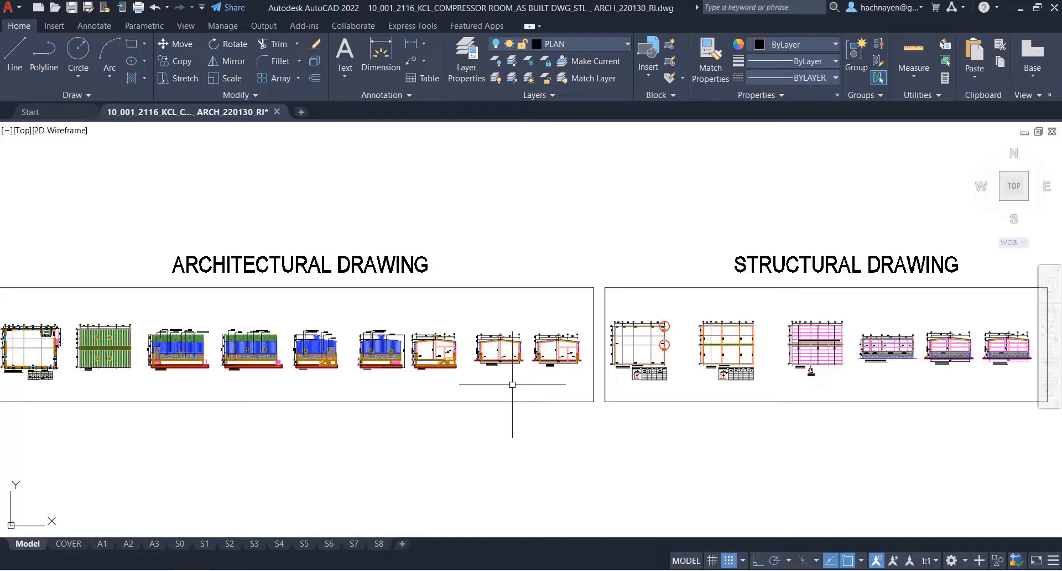
Choose AutoCAD 2007/LT2007 Drawing (*.dwg) as the file type for saving a copy of the compressor room drawing, and cancel the save
left_click(13, 6)
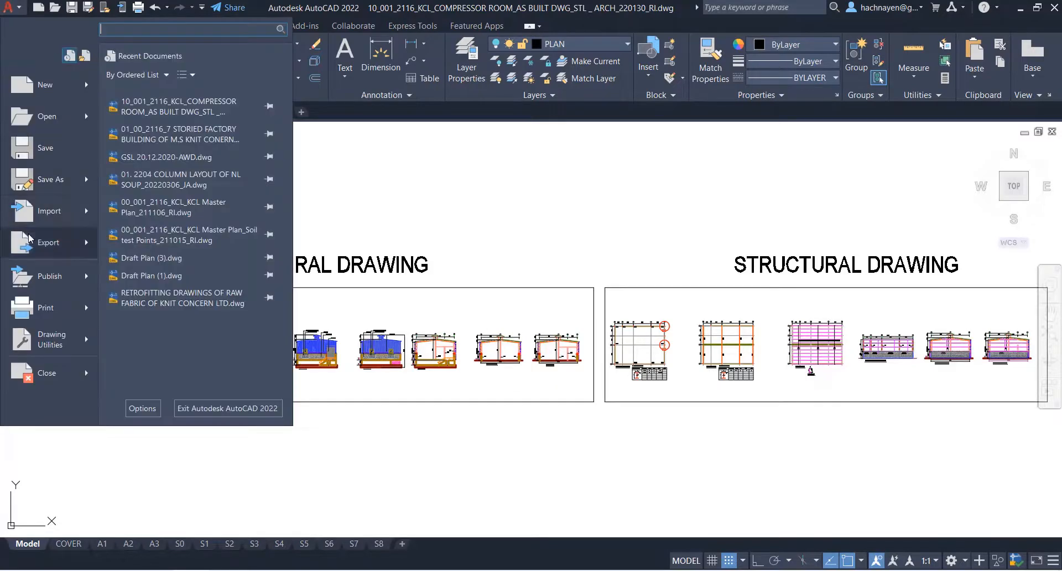
left_click(34, 205)
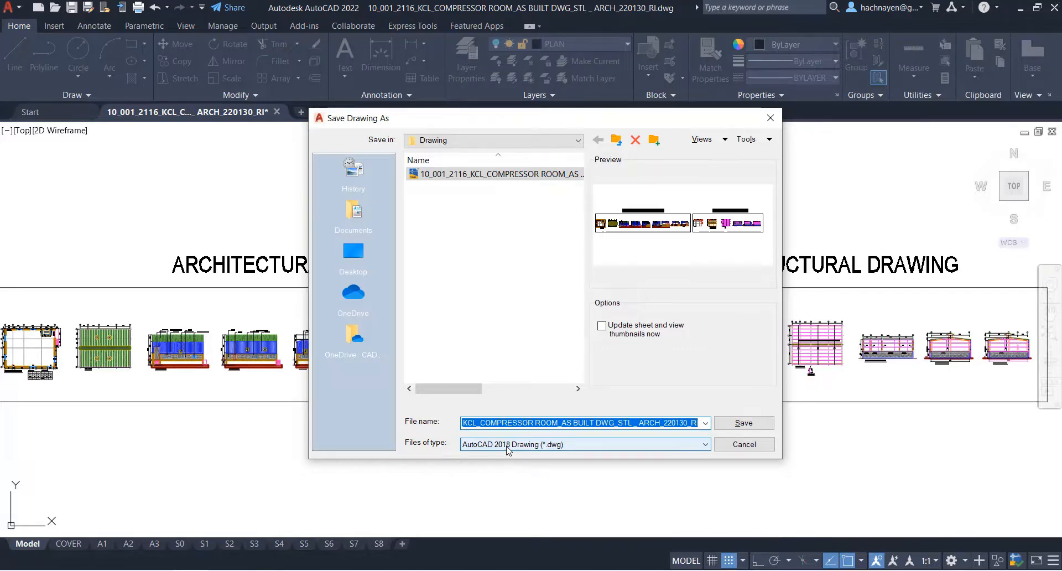
left_click(507, 444)
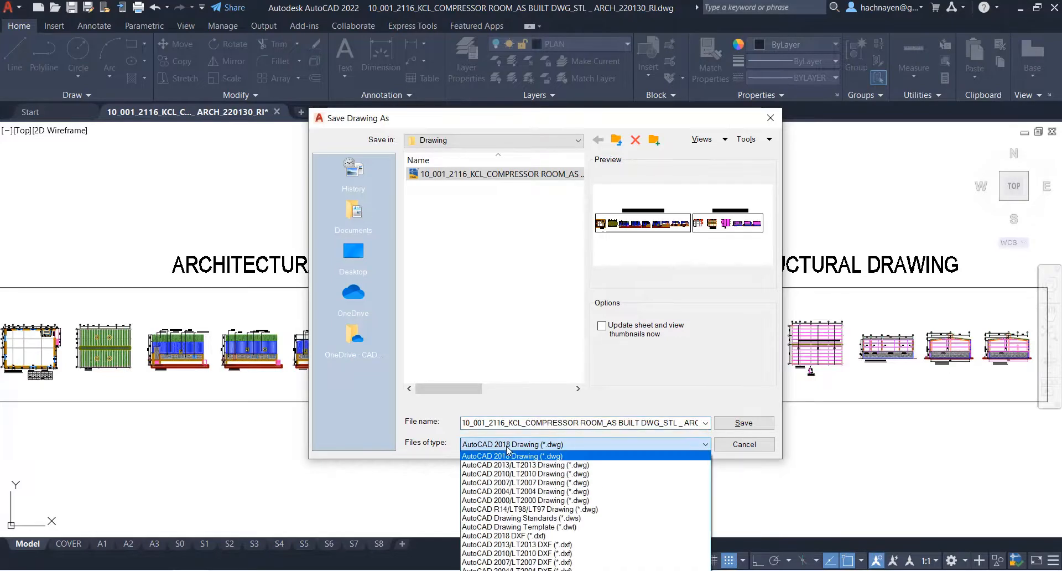
left_click(515, 482)
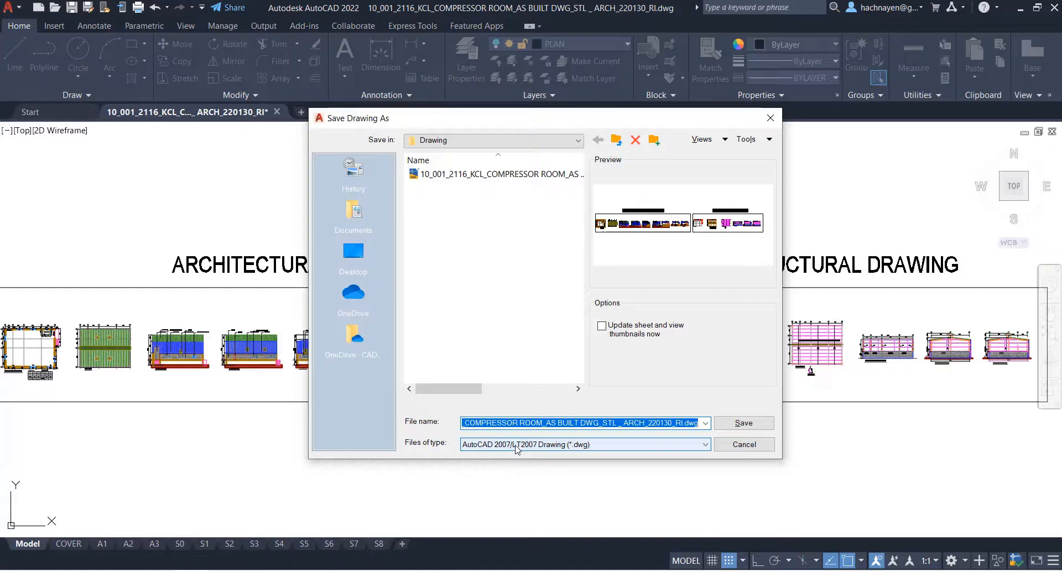
left_click(515, 446)
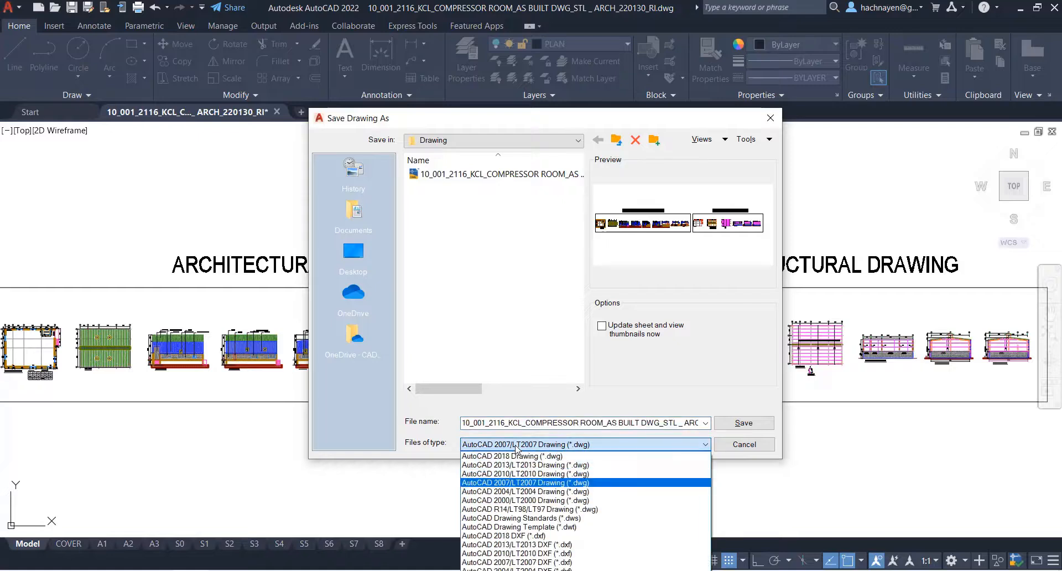
left_click(516, 483)
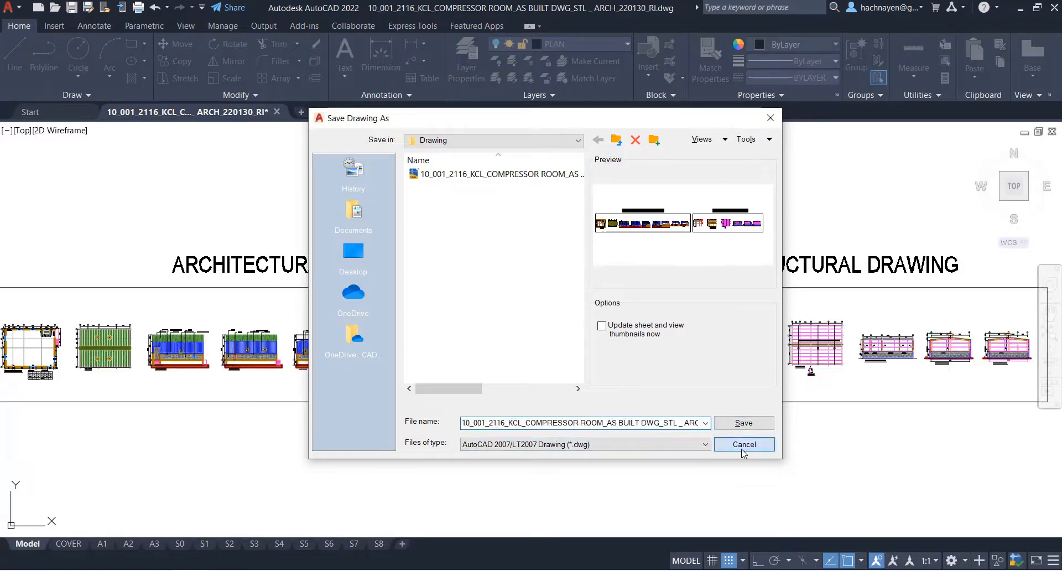
left_click(743, 445)
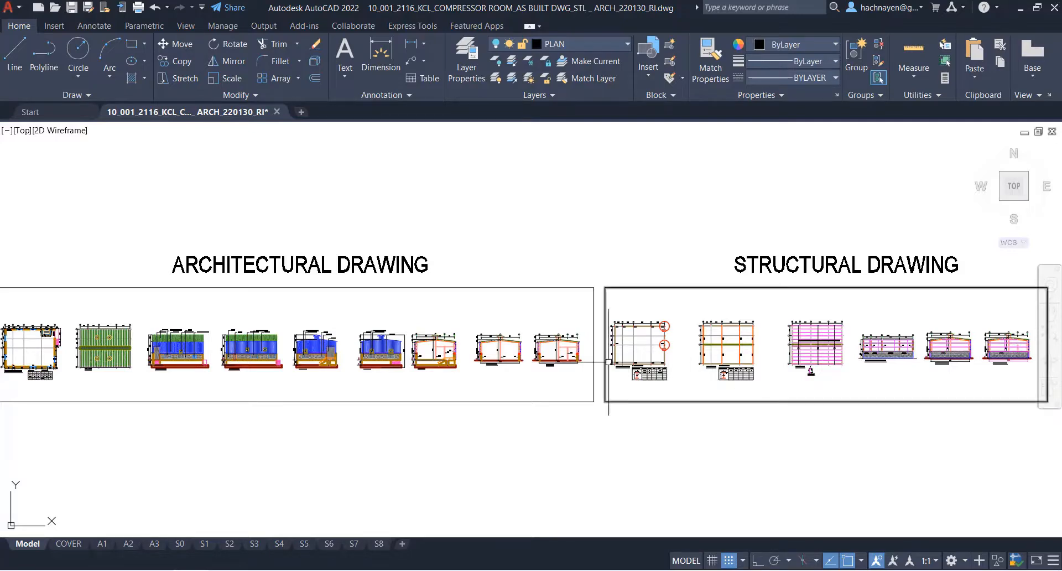
Set the default save format for drawings to AutoCAD 2007/LT2007 Drawing (*.dwg) in the program options
scroll(596, 394, "down", 2)
scroll(596, 393, "up", 2)
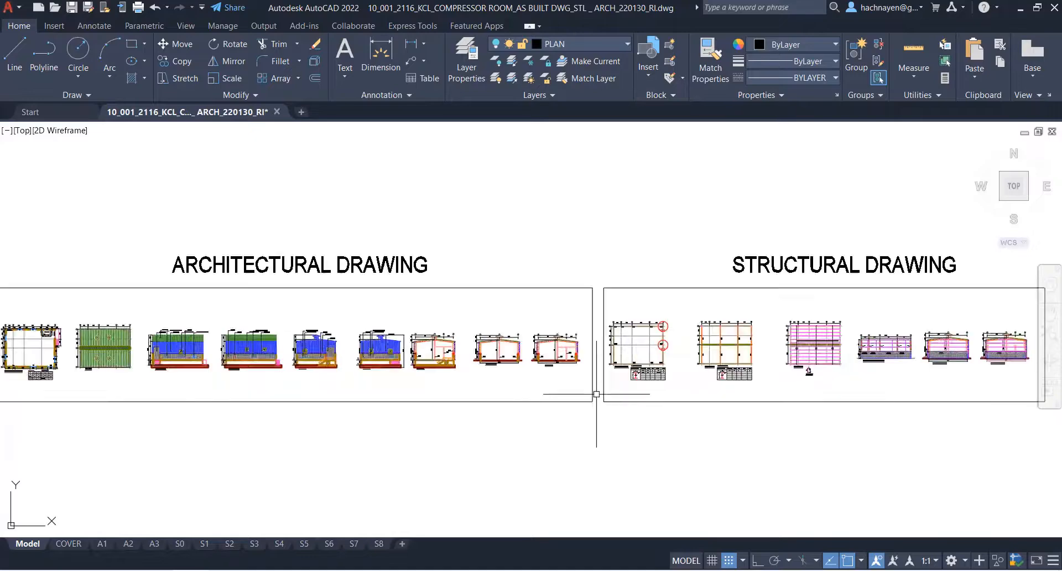
right_click(570, 226)
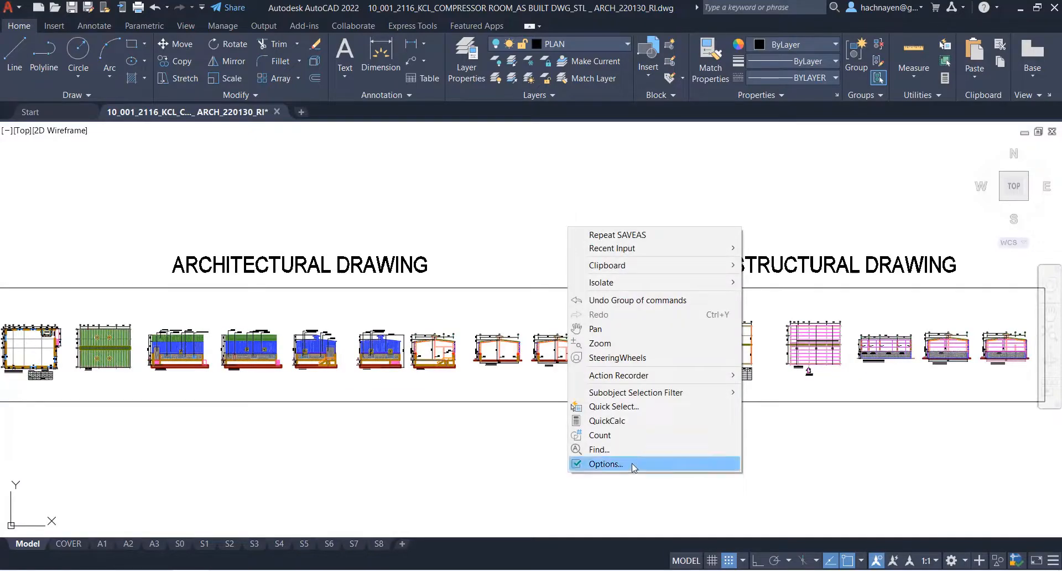
left_click(631, 463)
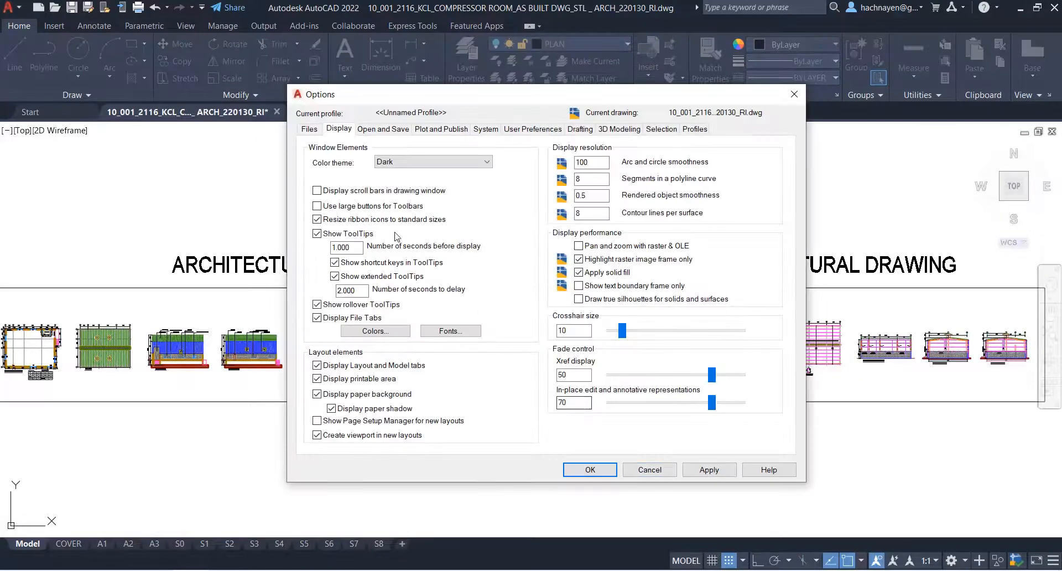
left_click(395, 131)
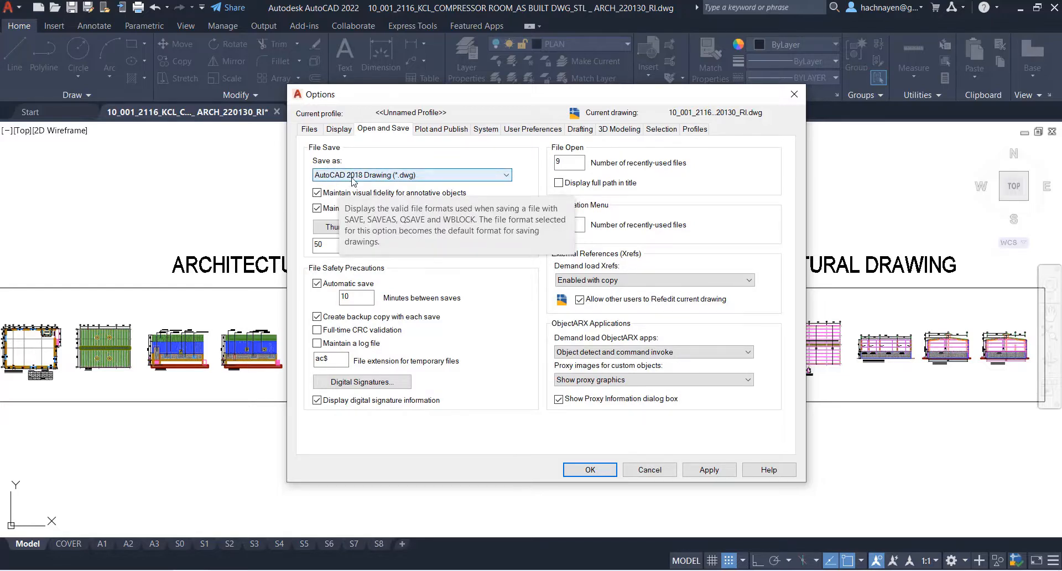
left_click(371, 175)
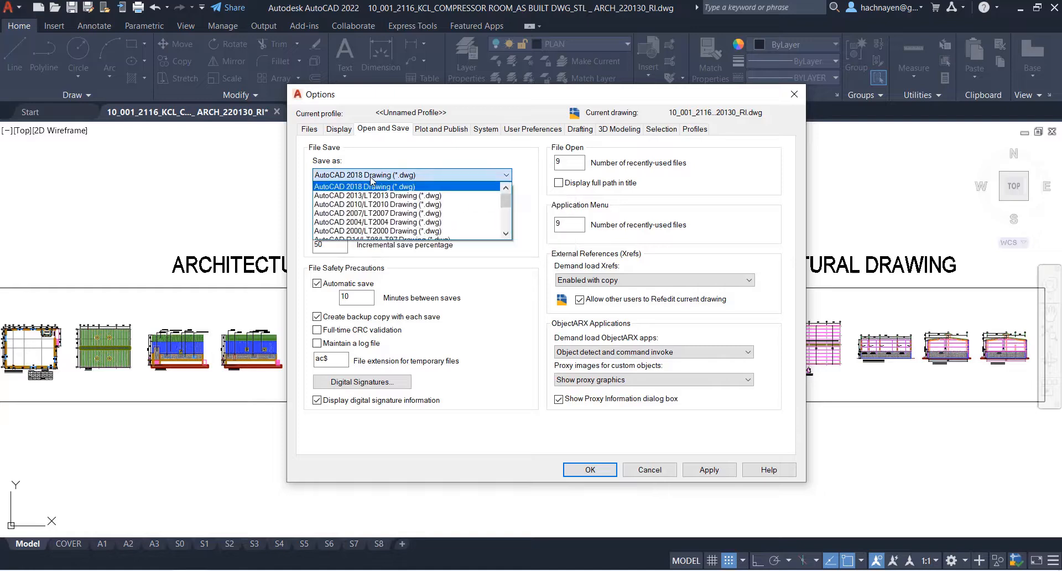
left_click(376, 213)
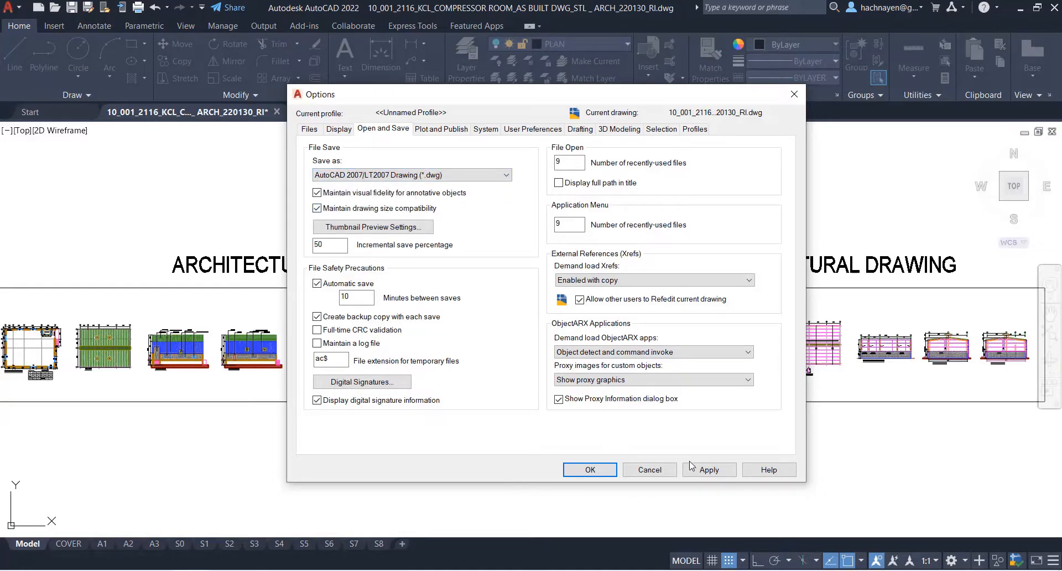
left_click(589, 470)
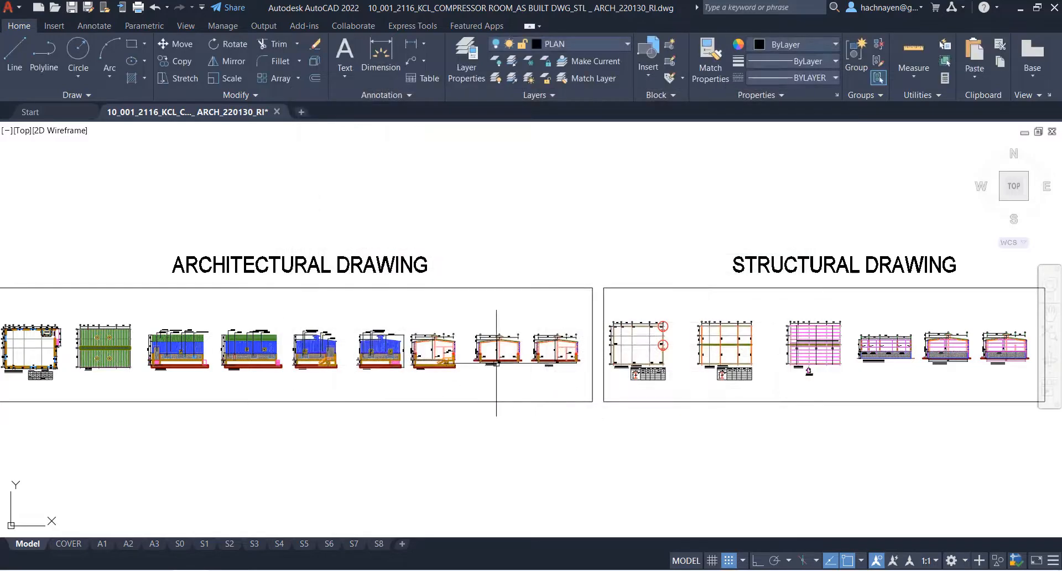
Start a new drawing, check the file type offered by default when saving it, and return to the compressor room drawing without saving
left_click(302, 111)
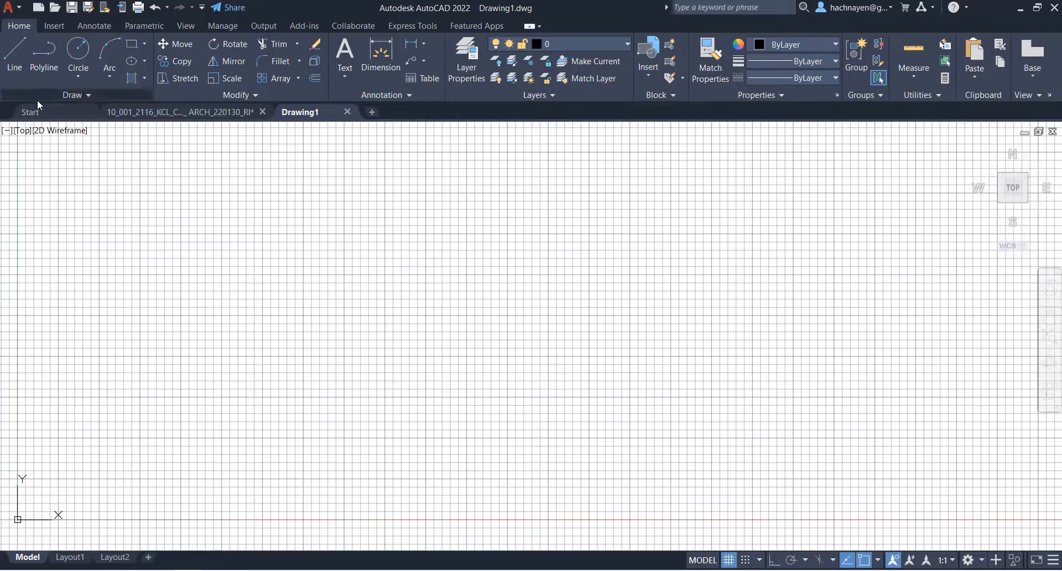
left_click(20, 14)
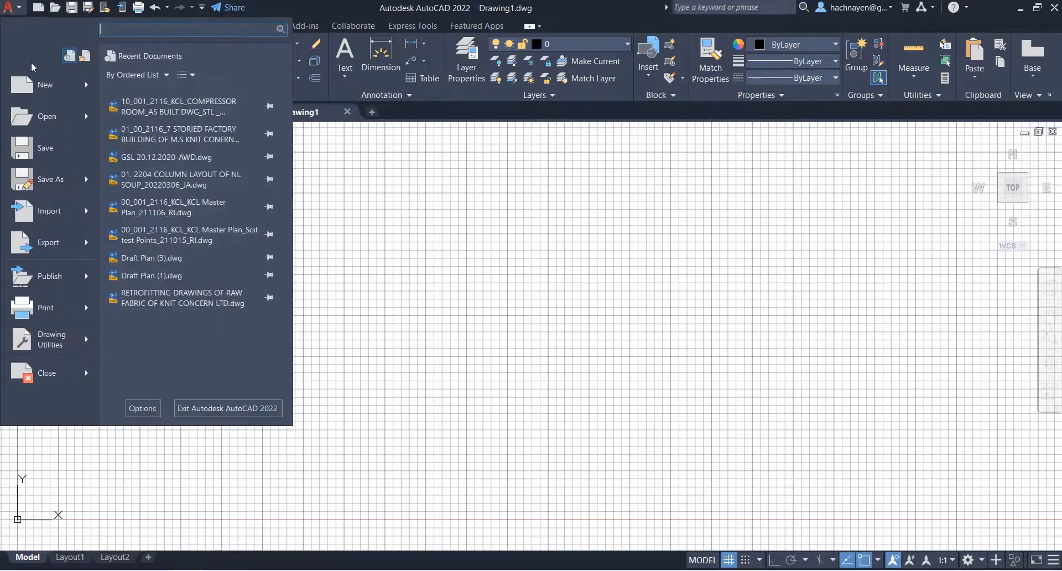
left_click(50, 180)
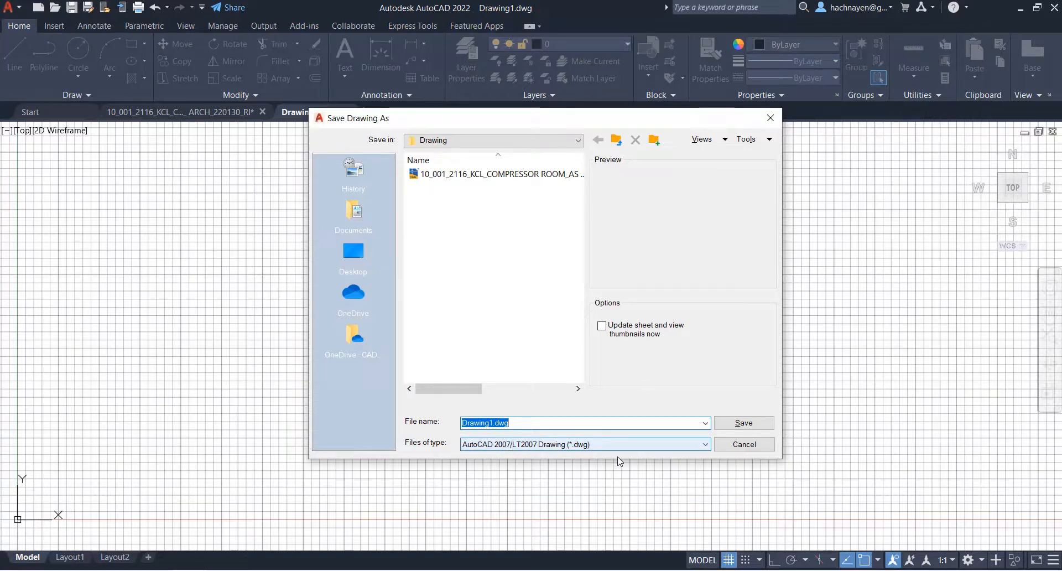
left_click(737, 446)
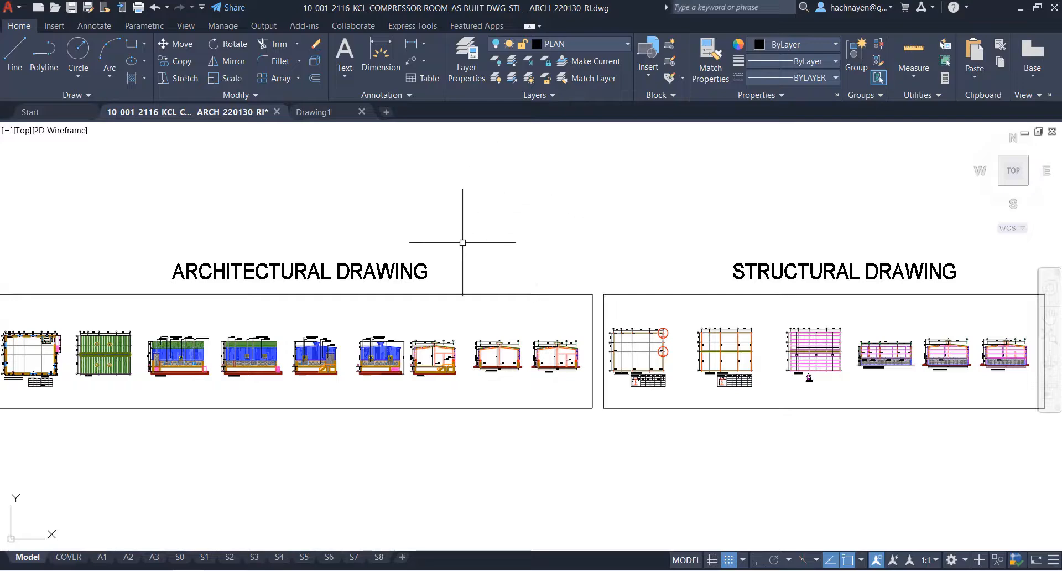
left_click(339, 113)
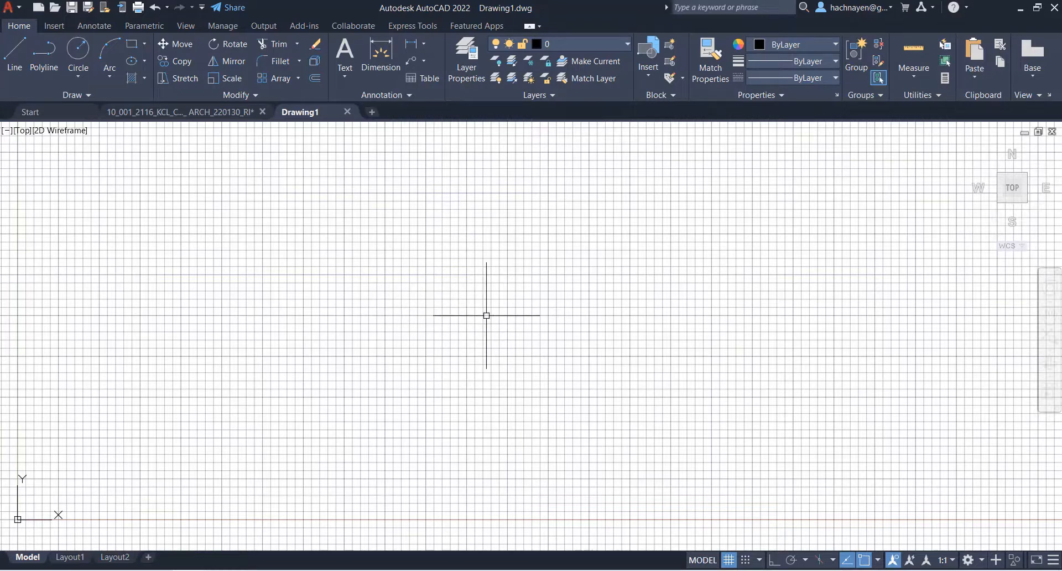
left_click(219, 111)
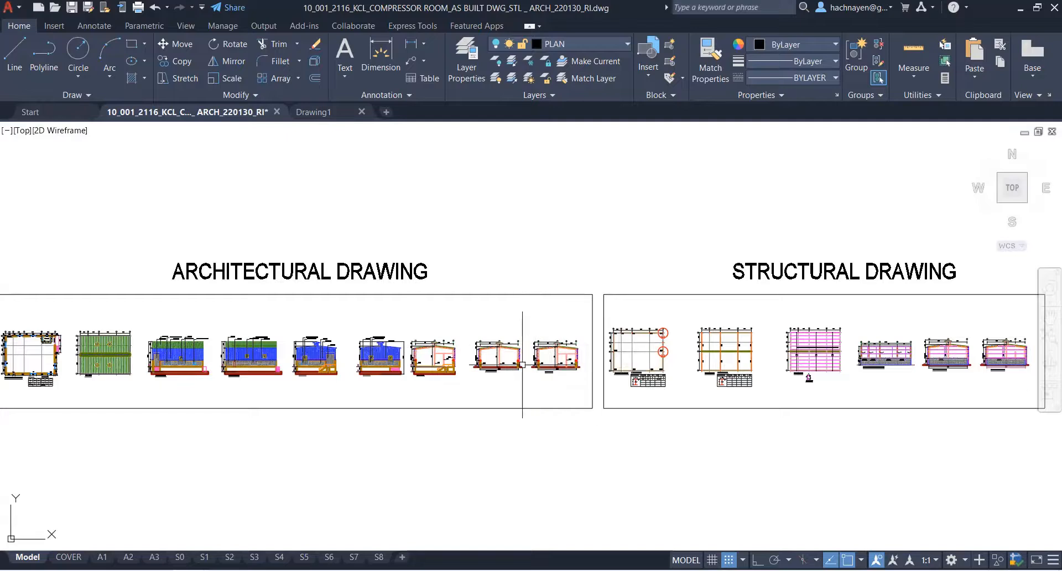
Set the crosshair size to 100 in the display options and apply the change
scroll(549, 368, "up", 2)
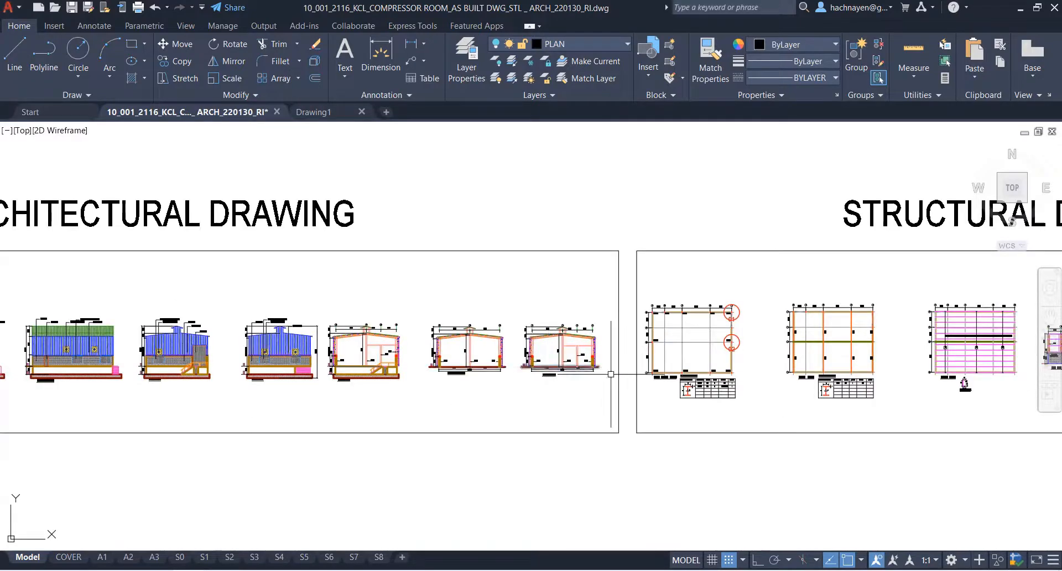
scroll(677, 377, "down", 2)
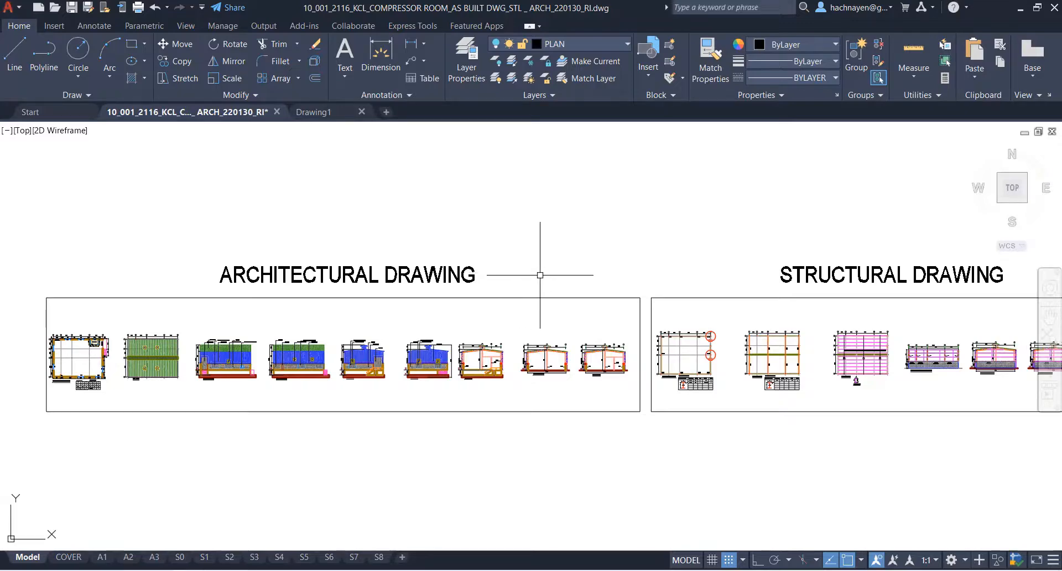
right_click(564, 215)
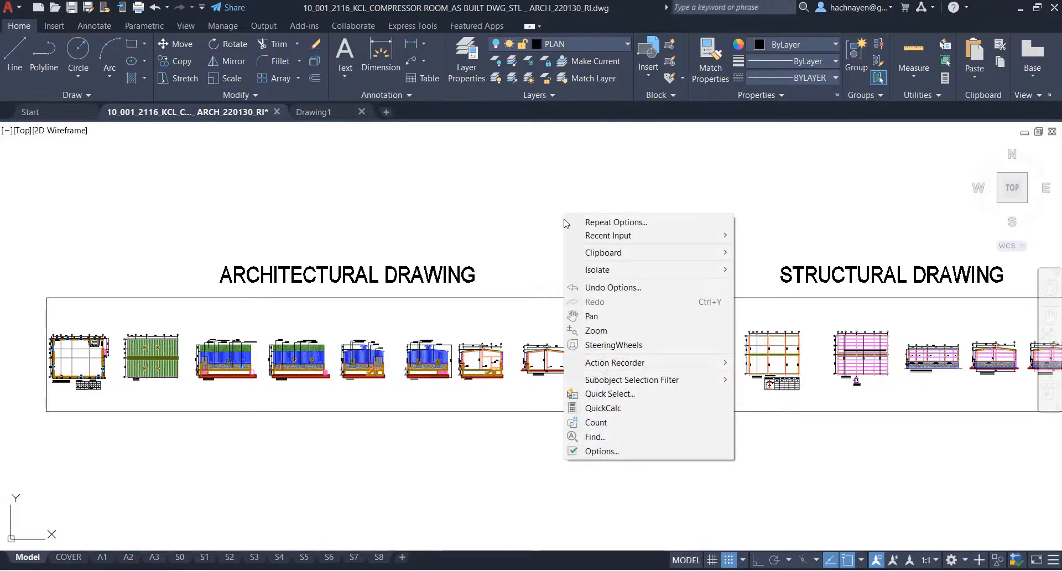
left_click(602, 451)
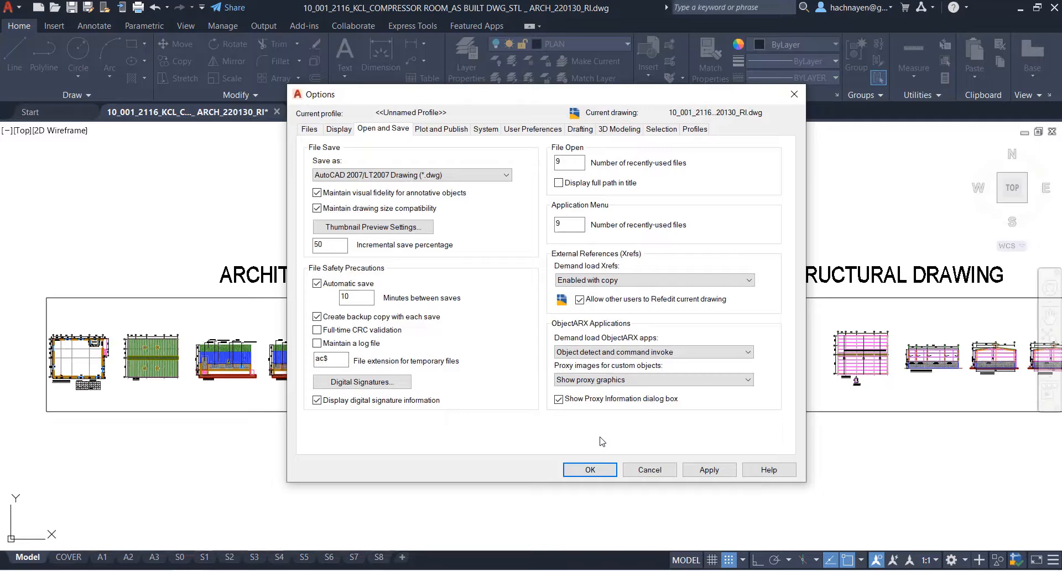
left_click(339, 129)
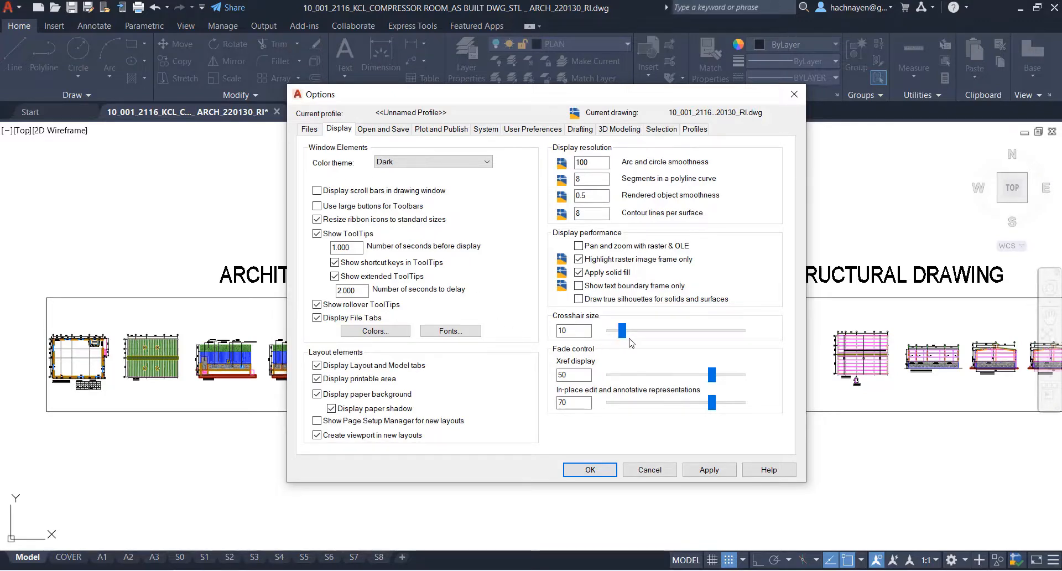
left_click_drag(629, 337, 643, 336)
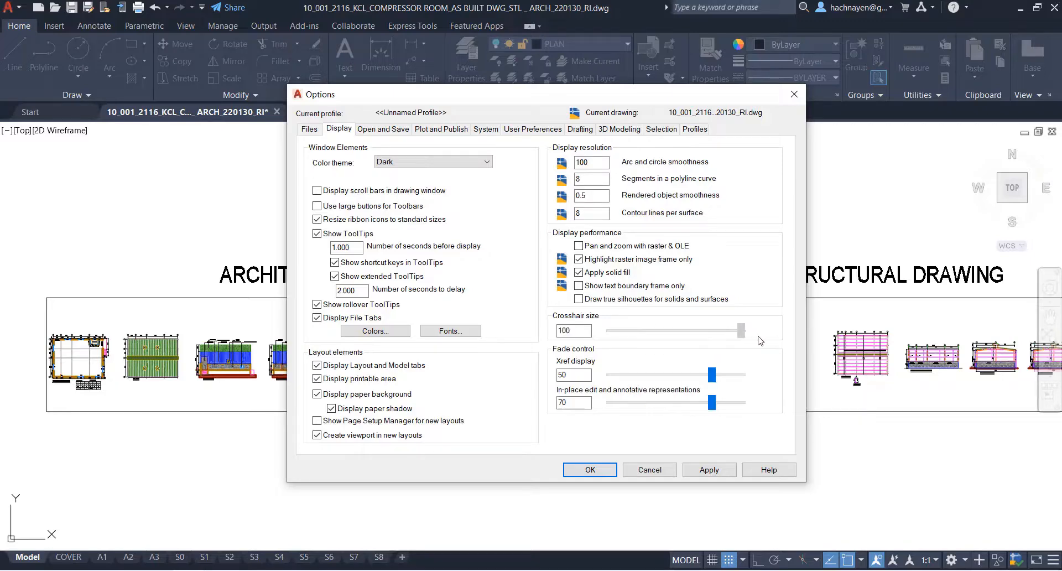
left_click(721, 471)
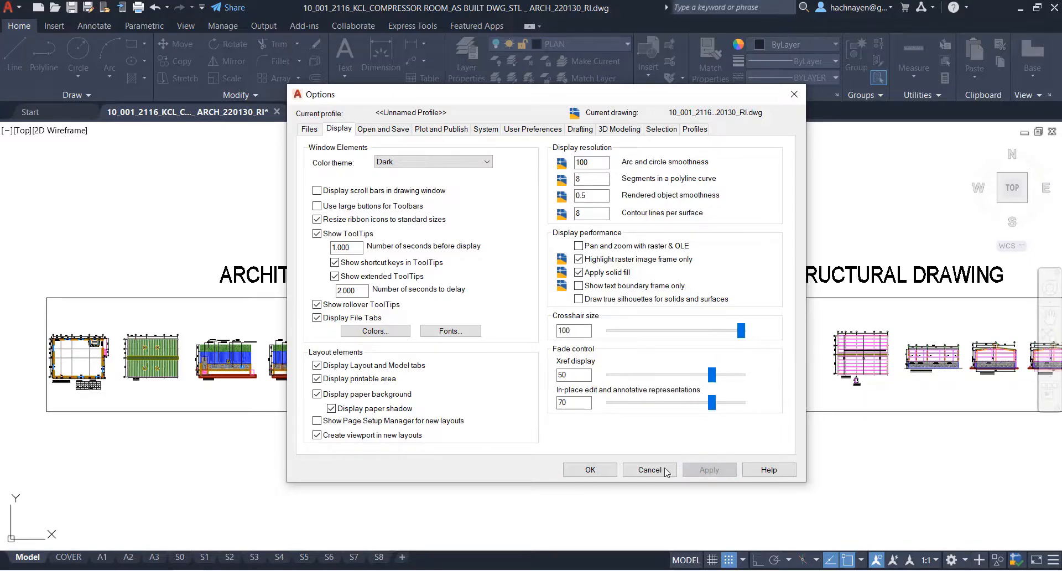
left_click(607, 474)
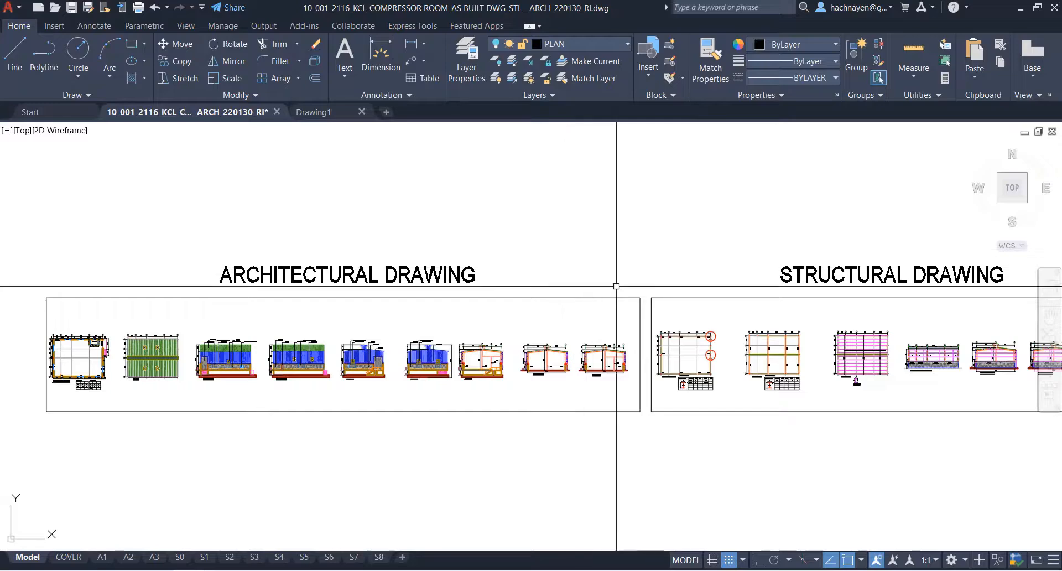
Check how far the crosshair lines extend over the section drawings and the steel column layout at different zoom levels
scroll(616, 287, "up", 3)
scroll(630, 299, "down", 4)
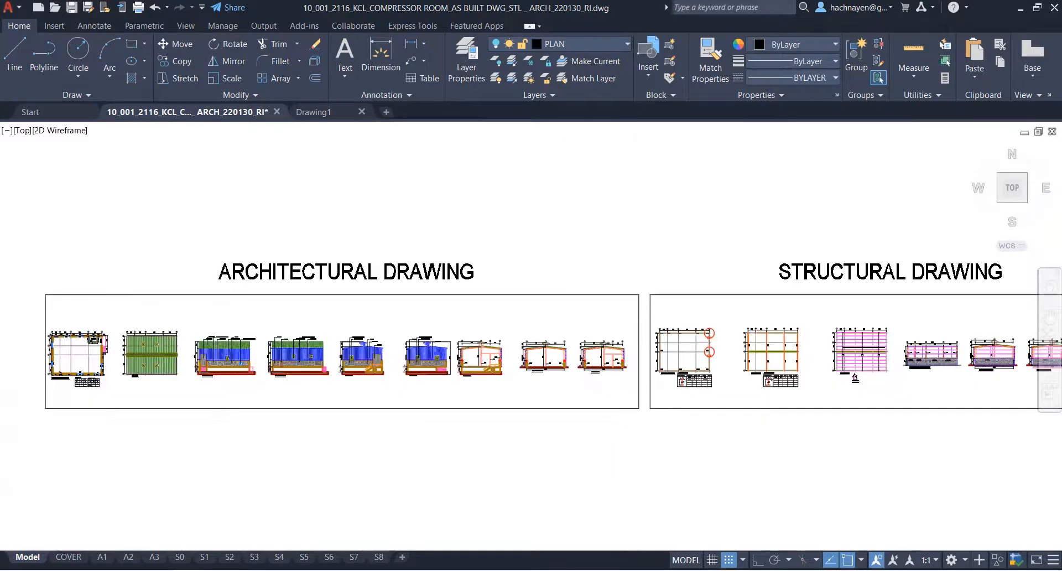
scroll(637, 328, "up", 10)
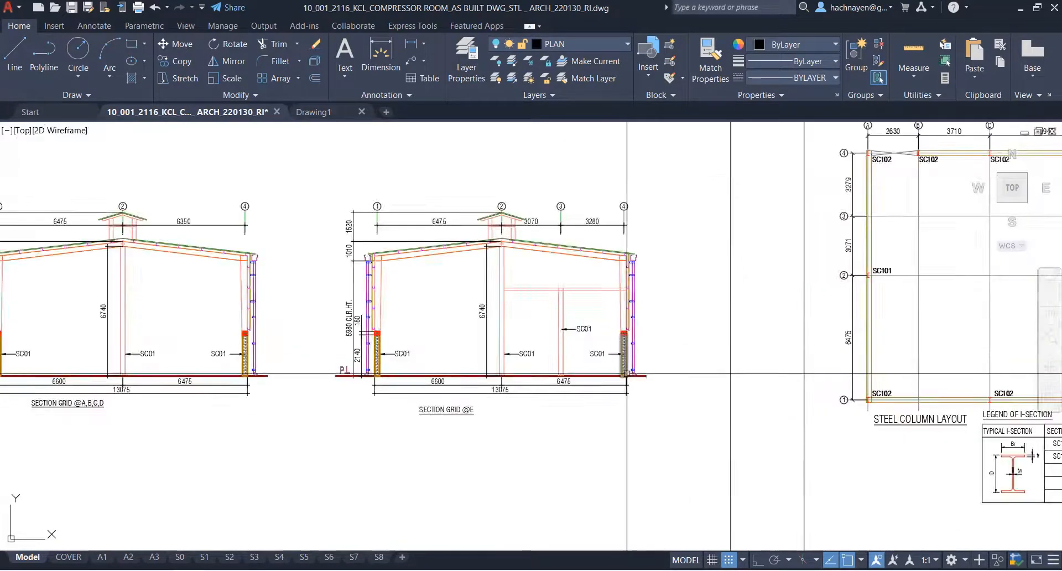
scroll(624, 378, "down", 5)
scroll(605, 345, "up", 2)
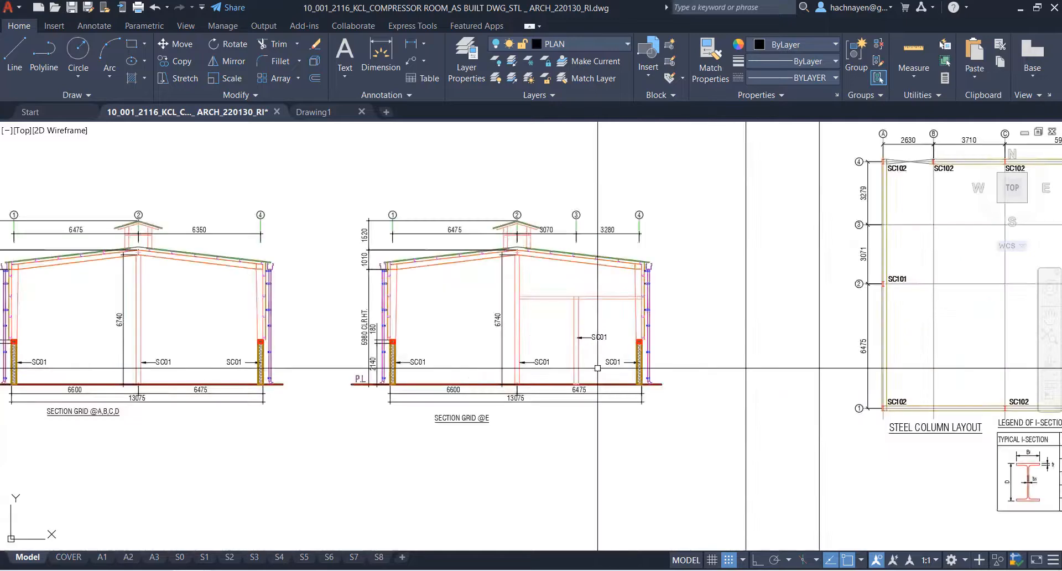
scroll(439, 326, "down", 4)
scroll(487, 332, "up", 2)
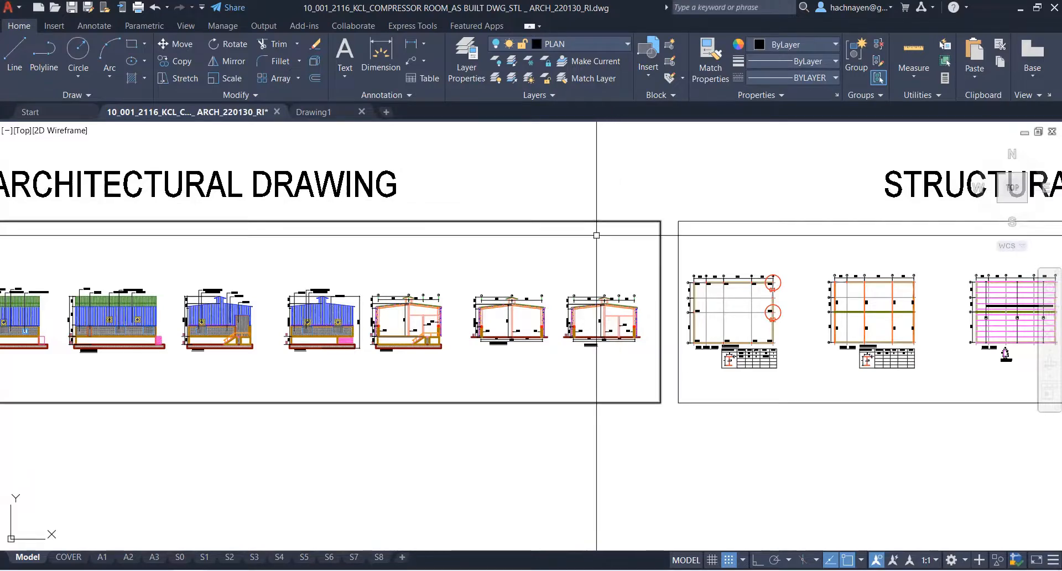
Select the 6475 dimension above Section Grid @E to inspect its grips, and clear the selection without changing it
scroll(594, 237, "up", 5)
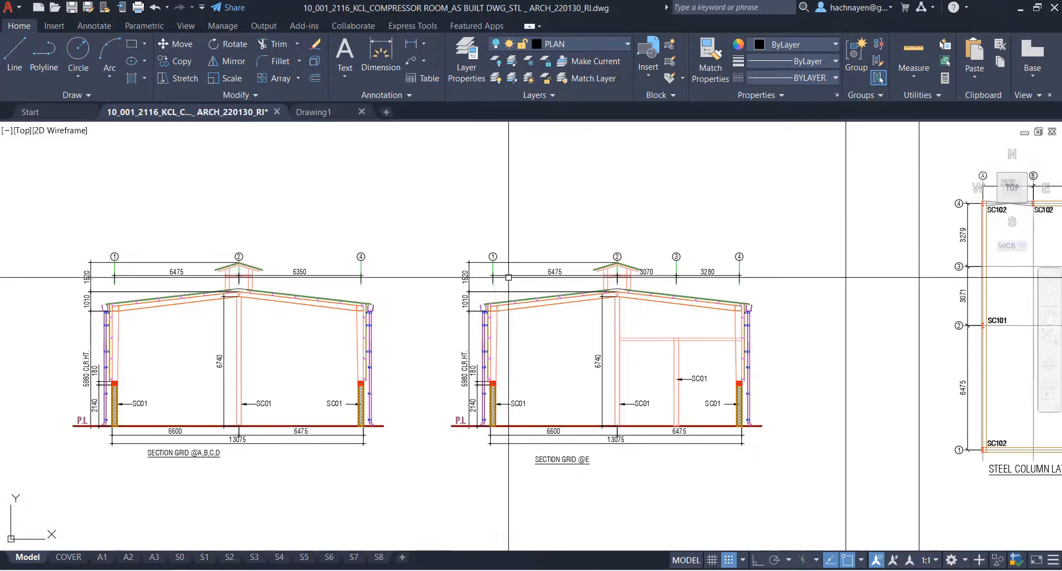
scroll(586, 248, "up", 6)
scroll(493, 327, "down", 2)
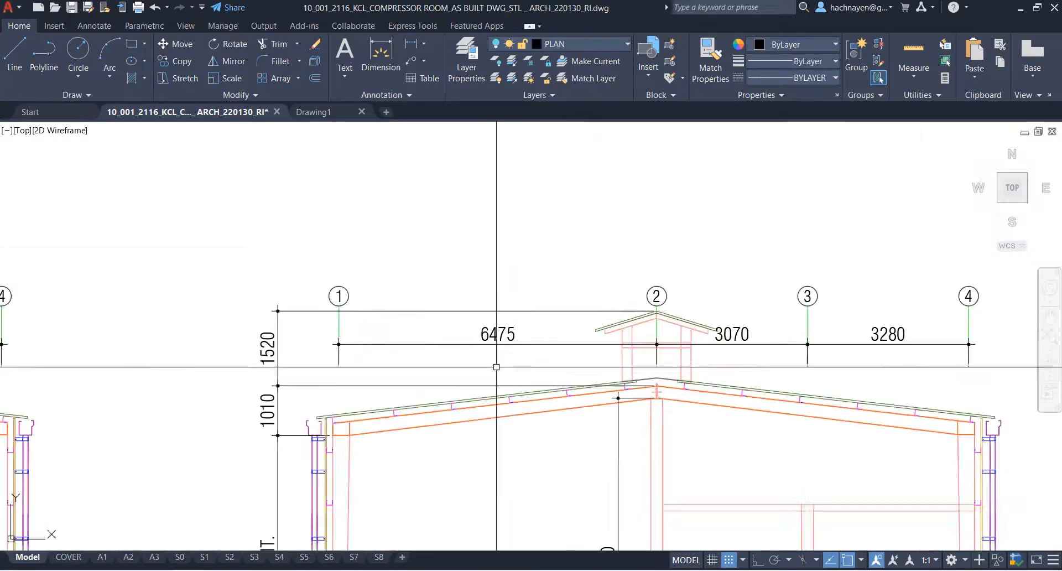
left_click(498, 340)
mouse_move(498, 334)
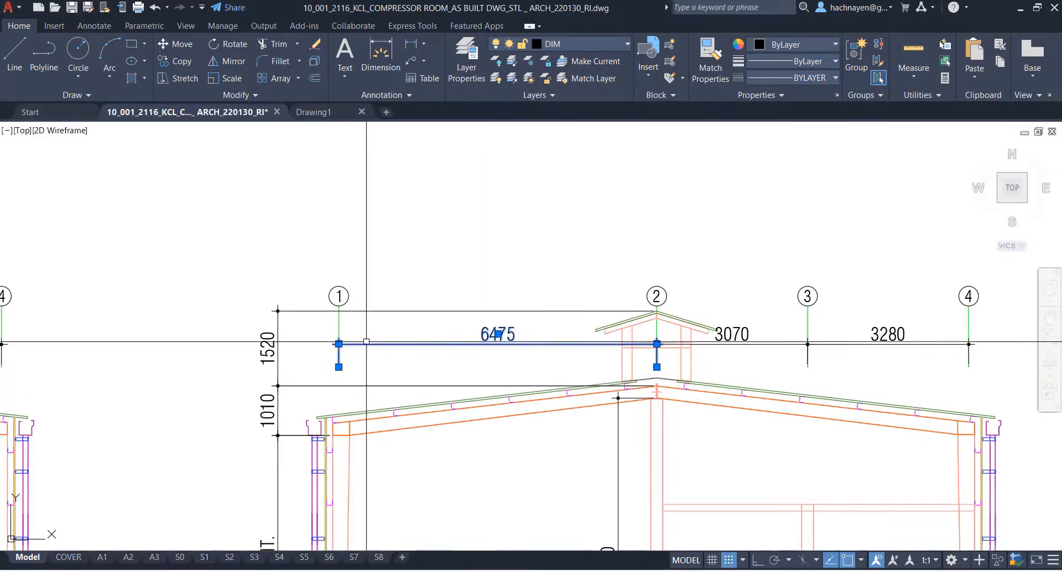
right_click(449, 208)
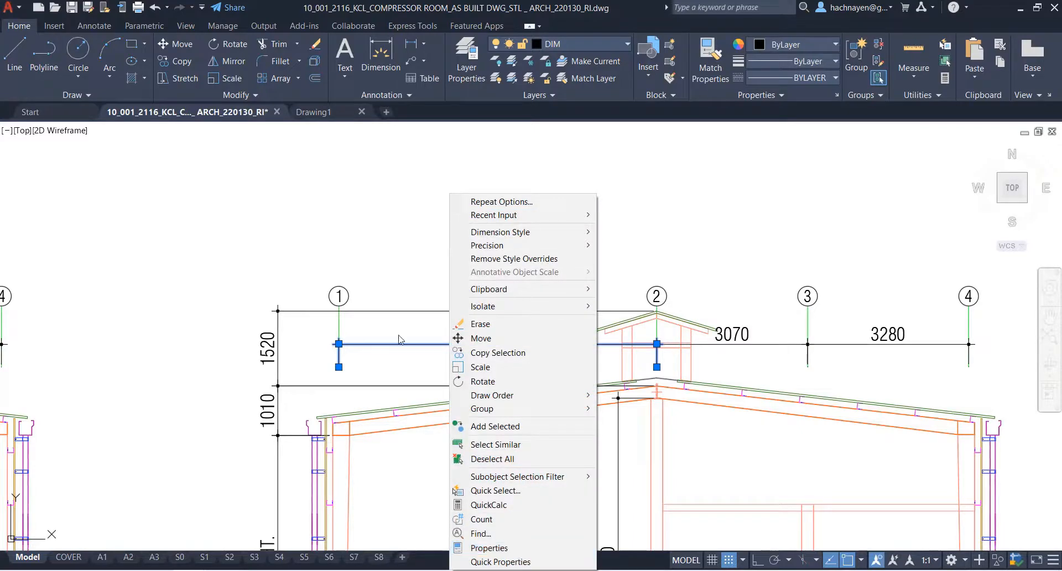
left_click(376, 264)
key("Escape")
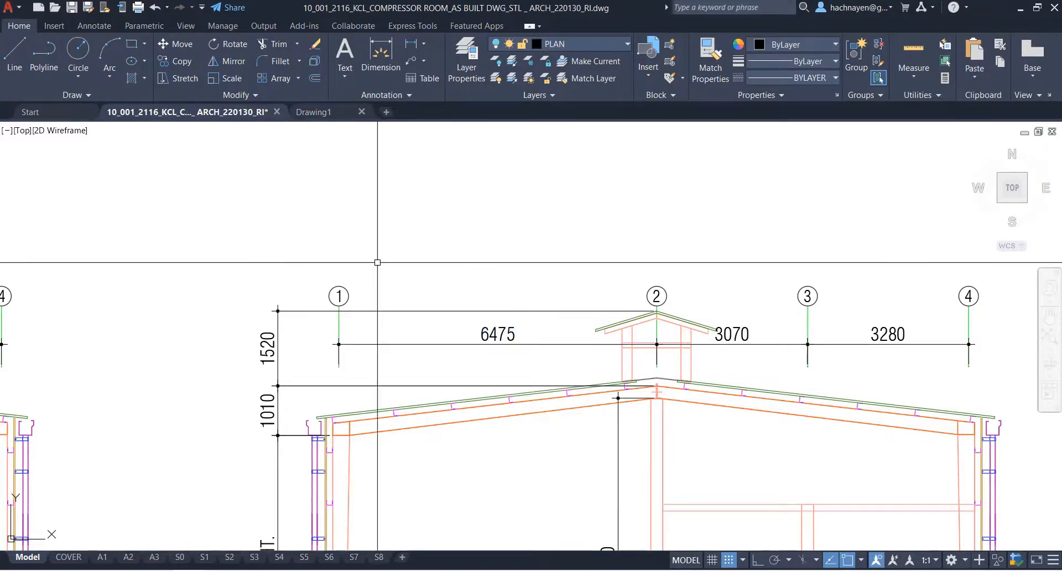
Enlarge both the pickbox size and the grip size by one notch in the selection options and apply the changes
right_click(378, 262)
left_click(435, 499)
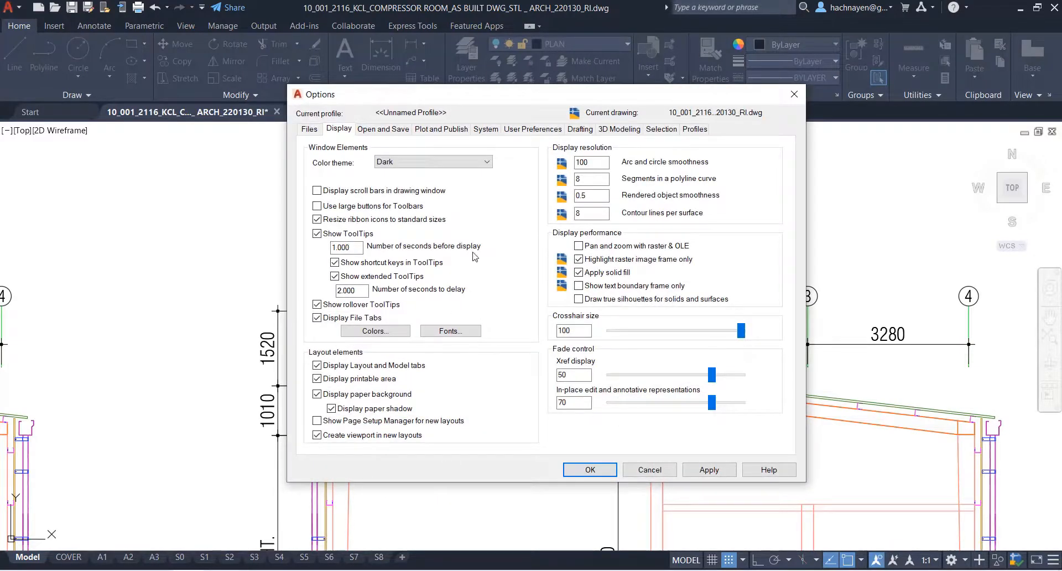
left_click(652, 130)
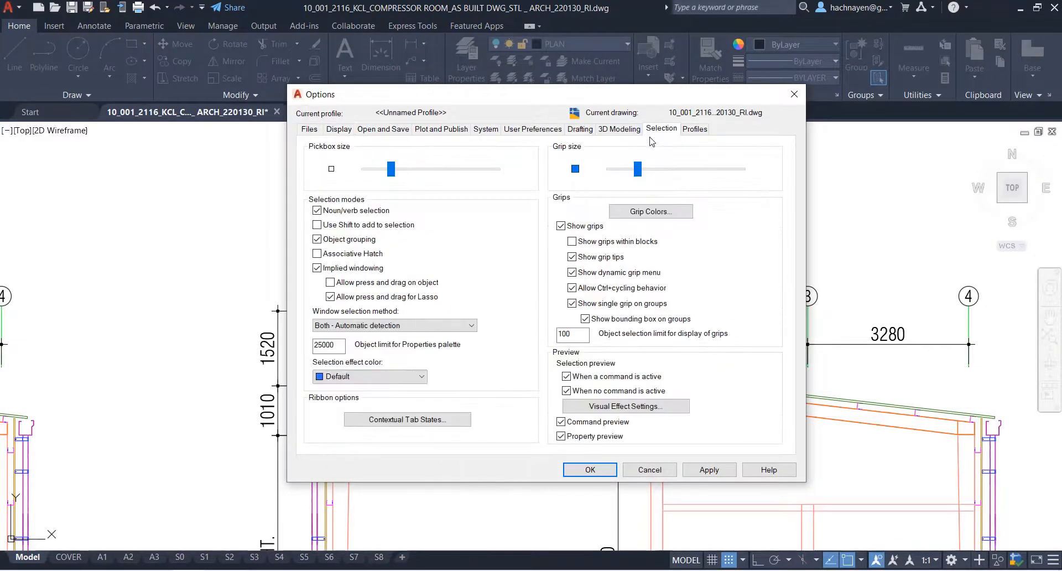
left_click_drag(347, 99, 501, 96)
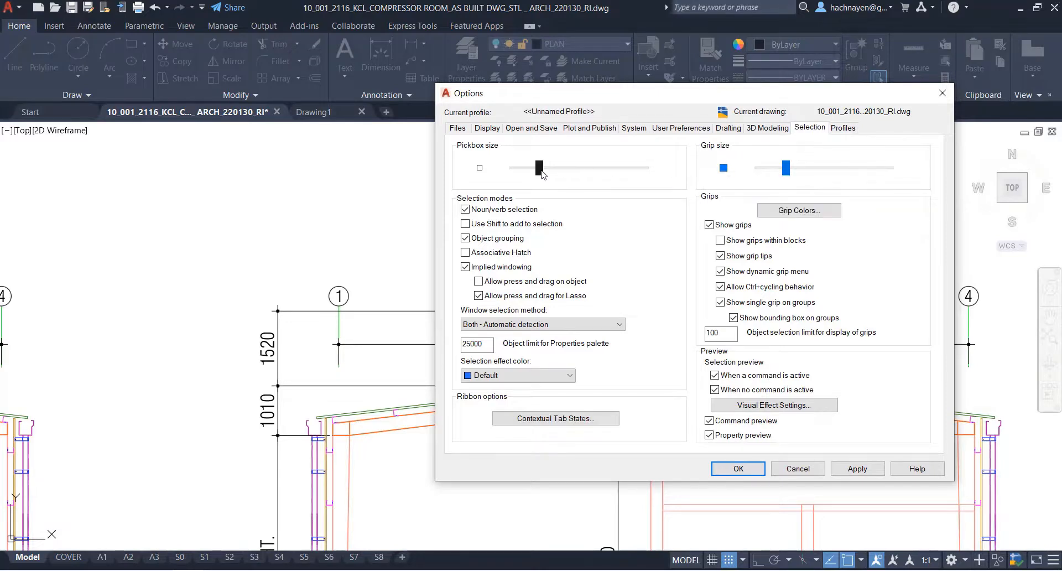
left_click_drag(556, 175, 552, 175)
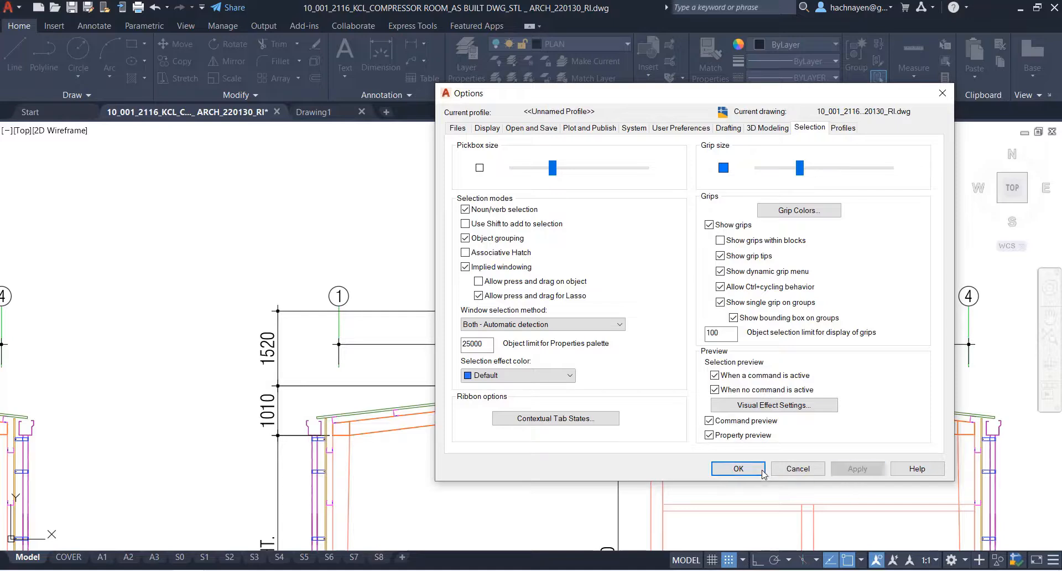
left_click(738, 468)
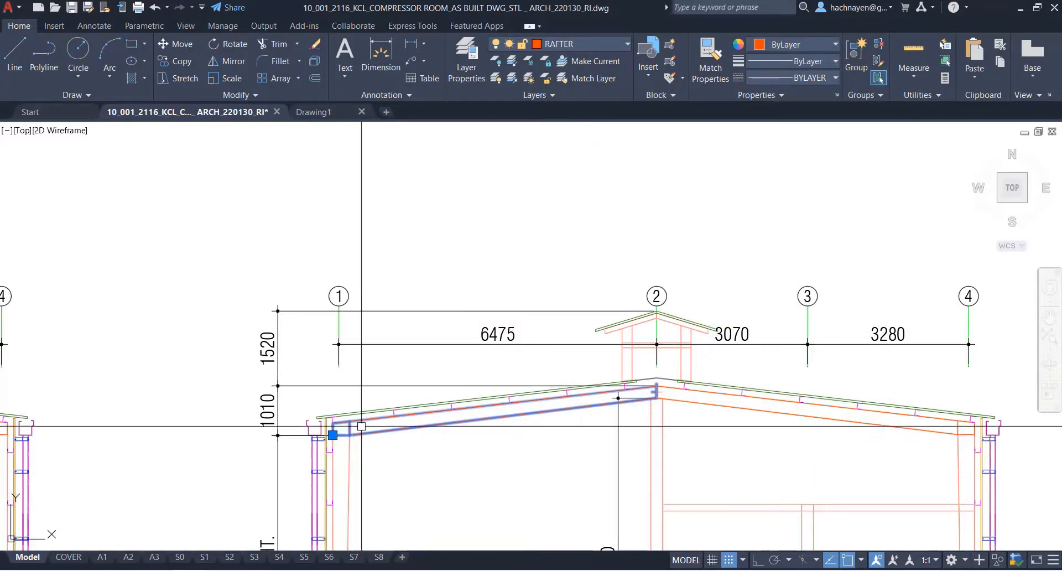
Check the grip size on the selected rafter block between grids 1 and 2 and clear the selection
right_click(459, 261)
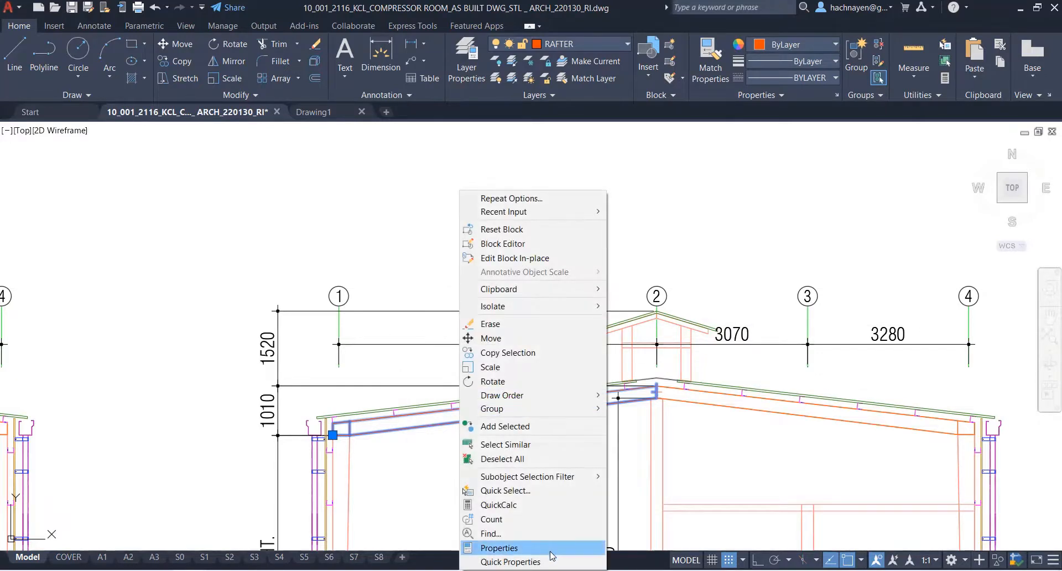
key("Return")
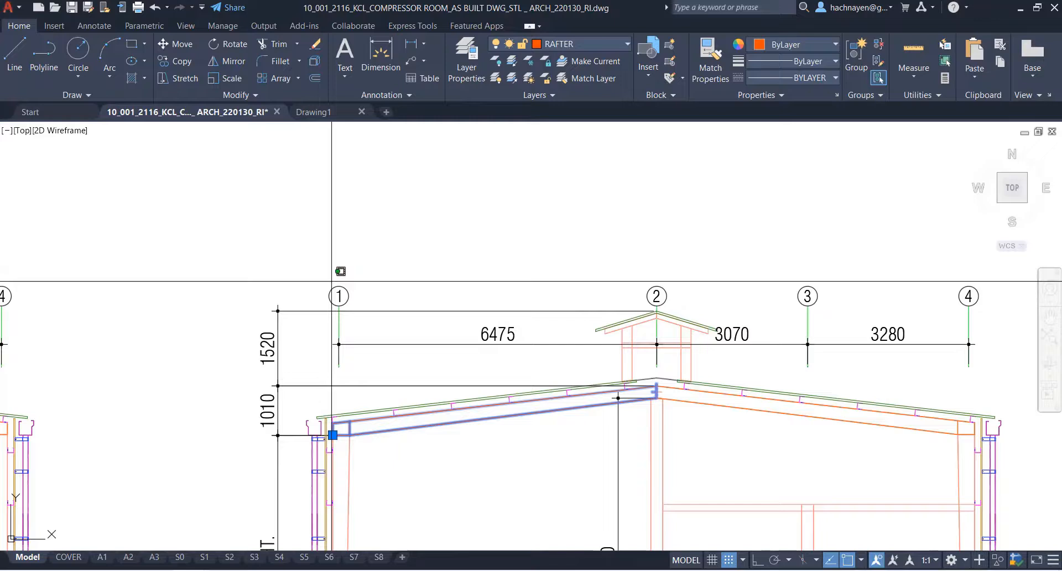
key("Escape")
Increase the pickbox size further in the selection options, leaving the grip size alone, and apply the change
right_click(331, 281)
left_click(363, 520)
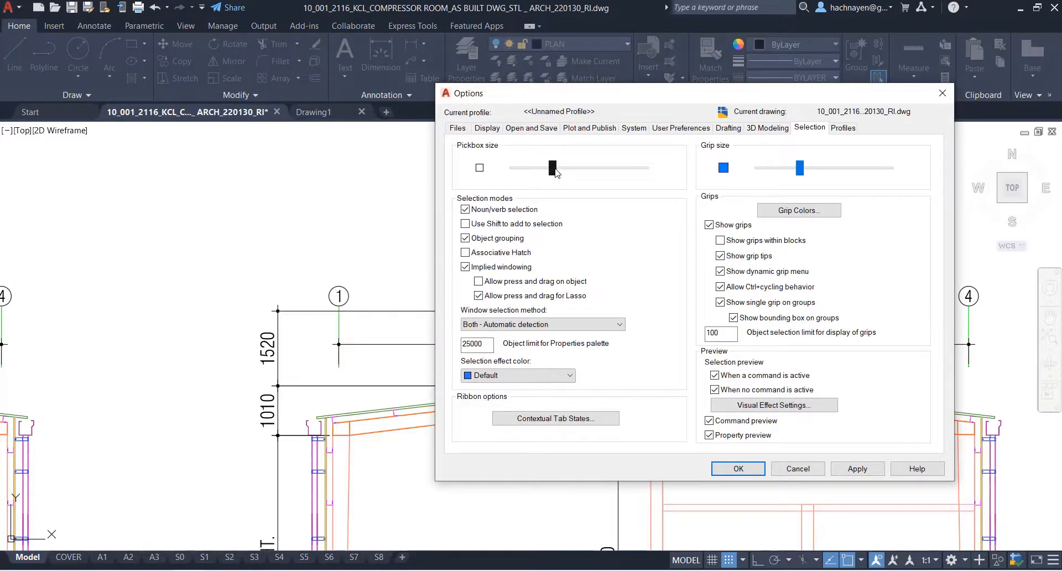
left_click(857, 469)
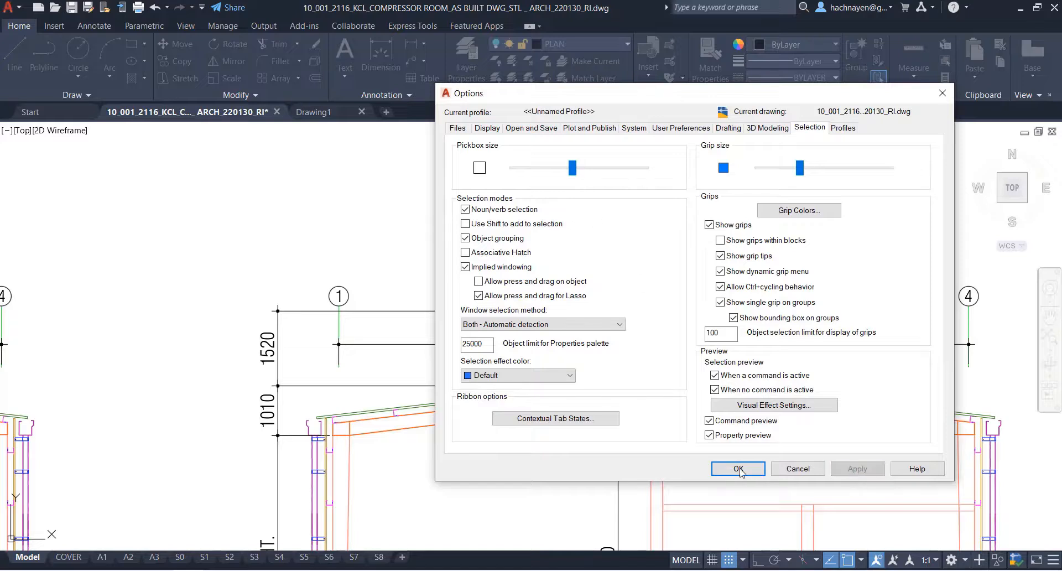
left_click(740, 470)
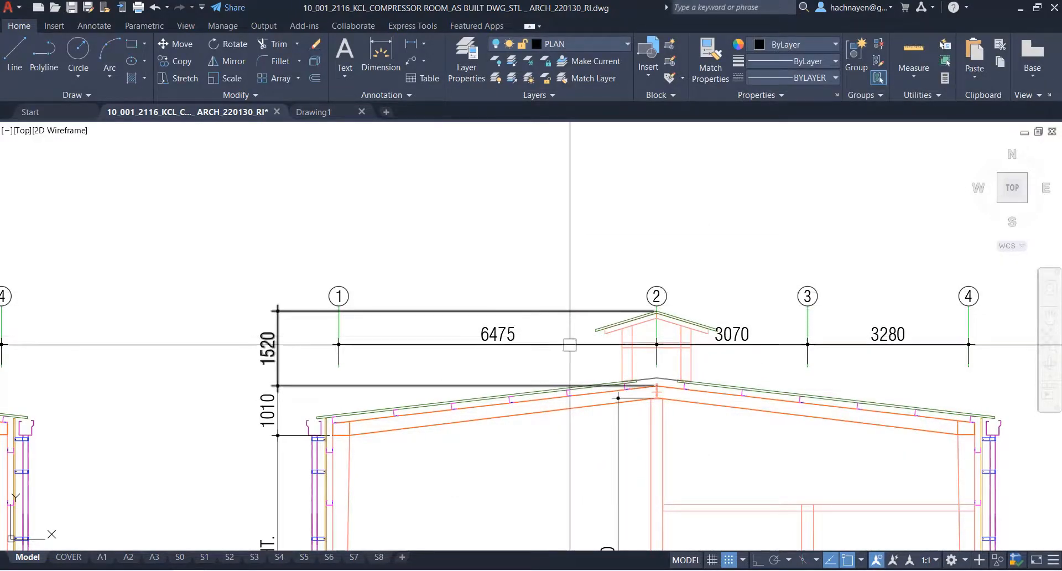
Examine the enlarged pickbox and full-size crosshair over the elevations, sections and steel column layout at different zoom levels
scroll(531, 313, "down", 3)
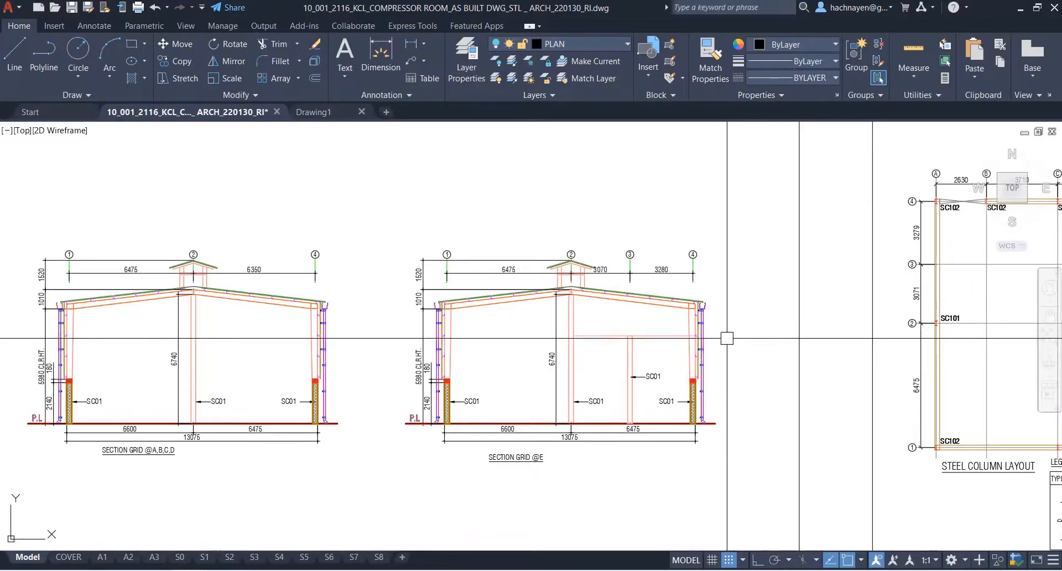
mouse_move(661, 345)
middle_mouse_down()
mouse_move(507, 362)
mouse_move(344, 360)
middle_mouse_up()
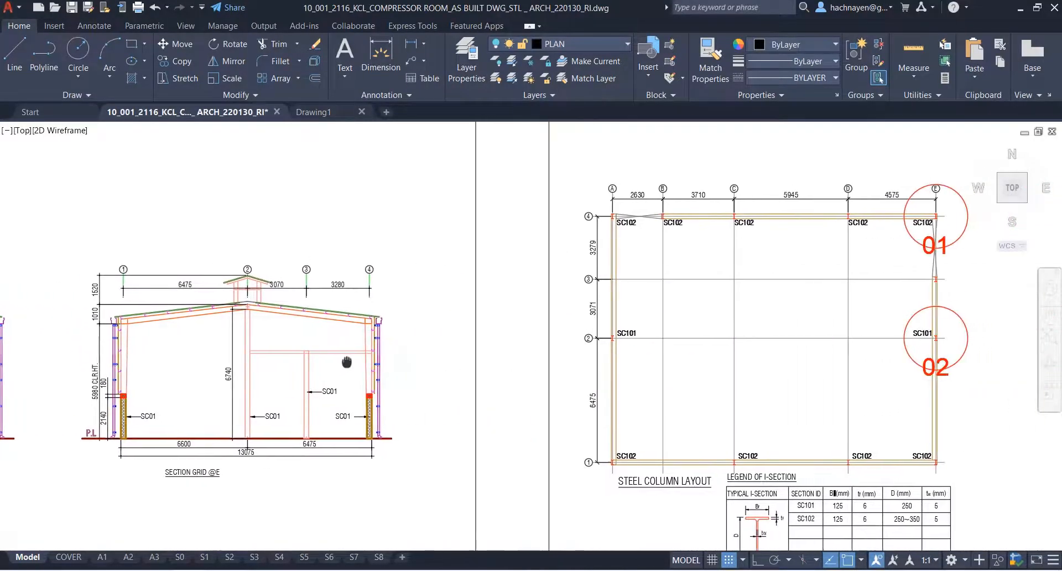
scroll(688, 415, "down", 6)
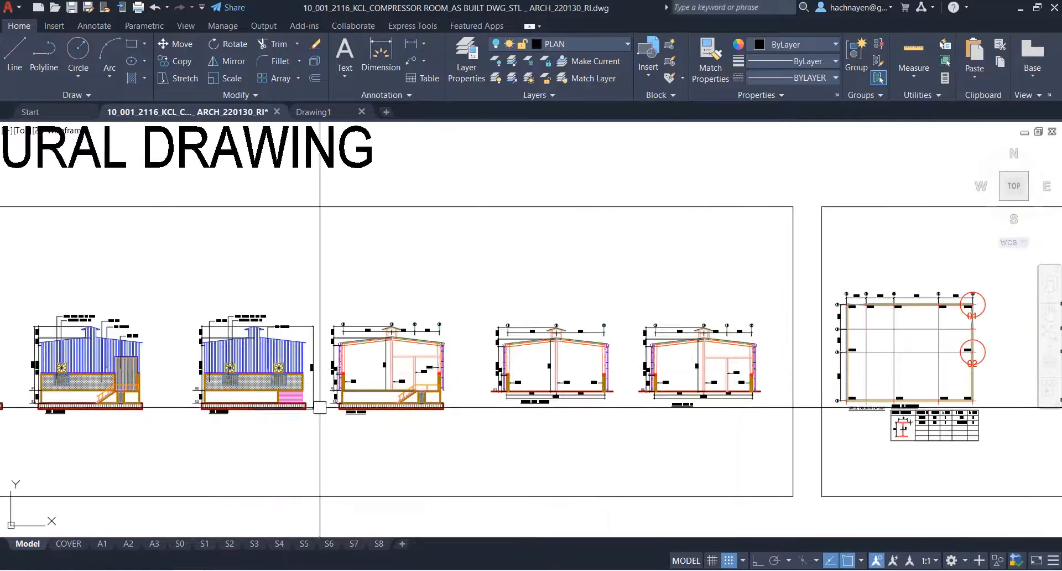
middle_click_drag(320, 407, 464, 399)
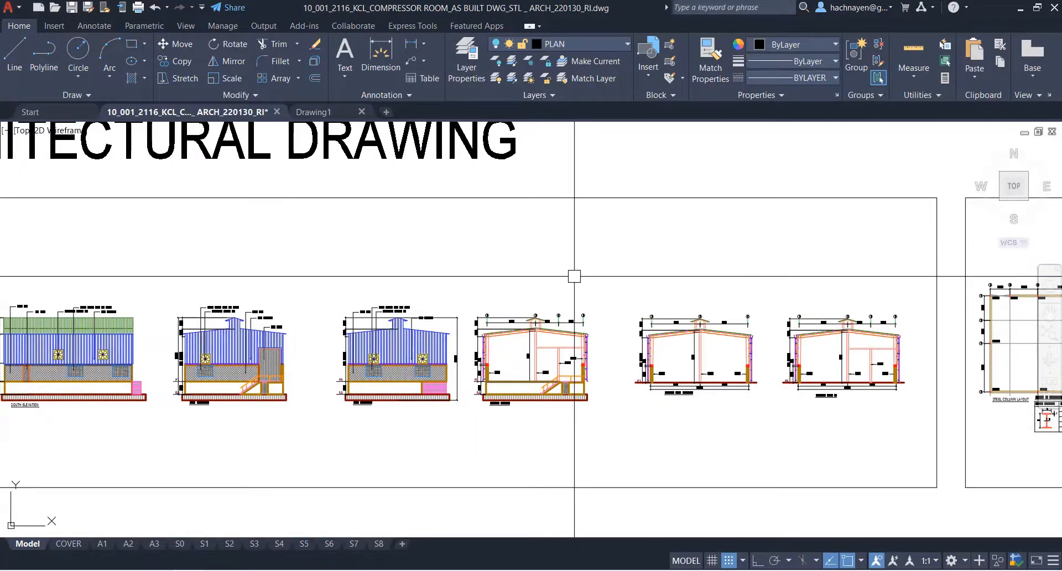
scroll(574, 276, "down", 2)
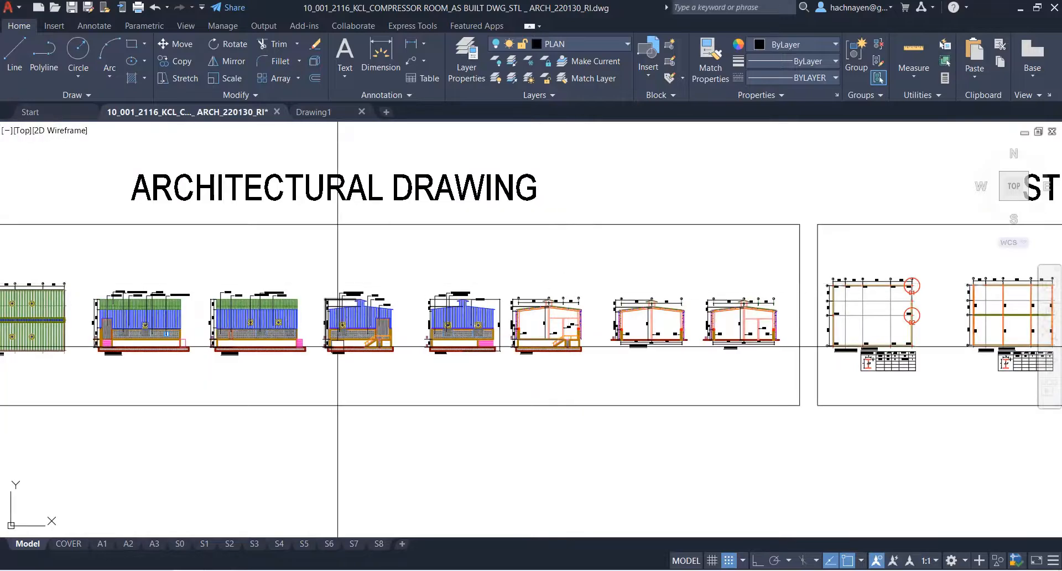
scroll(338, 347, "up", 3)
scroll(305, 279, "up", 2)
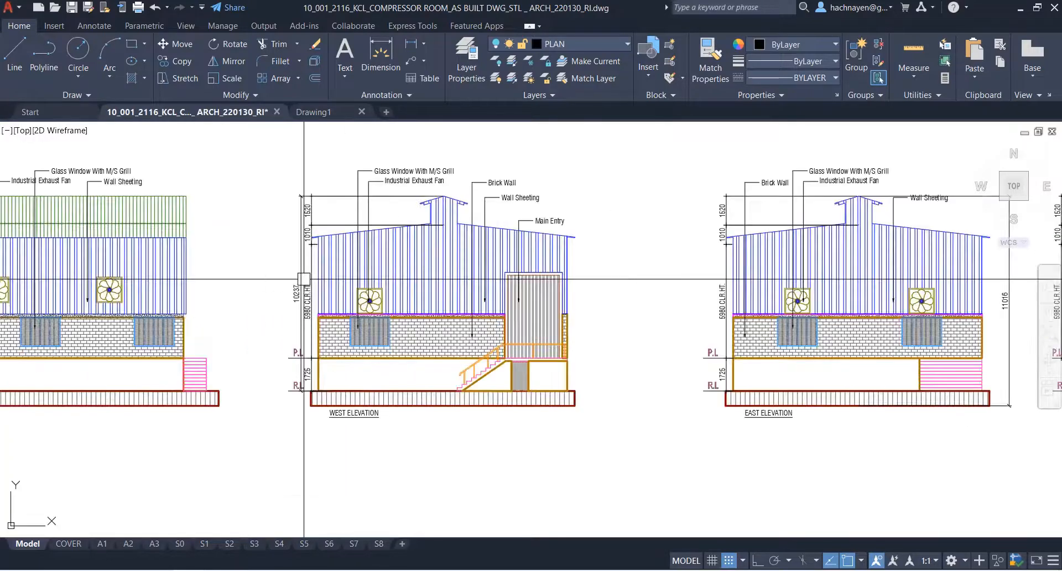
scroll(686, 327, "down", 3)
scroll(601, 334, "up", 3)
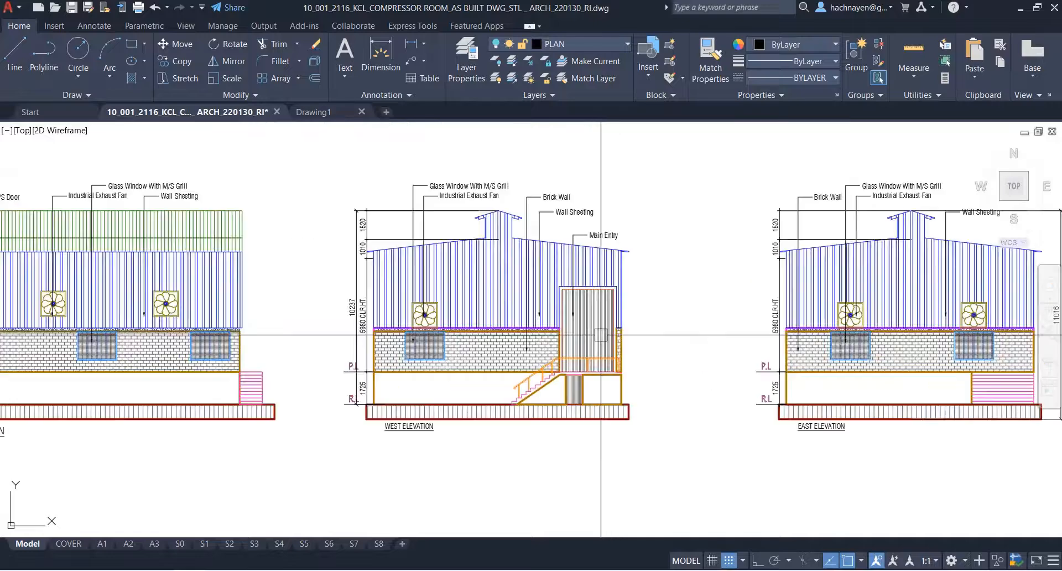
scroll(611, 354, "down", 1)
scroll(612, 332, "up", 1)
scroll(611, 355, "down", 1)
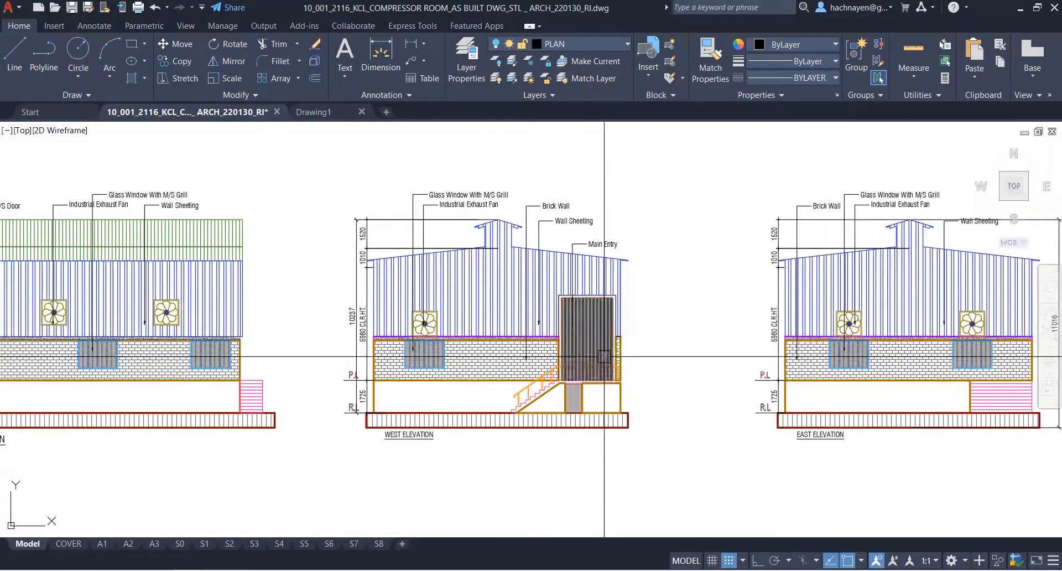
scroll(849, 349, "down", 1)
middle_click_drag(849, 349, 322, 346)
middle_click_drag(749, 344, 480, 342)
scroll(497, 318, "up", 4)
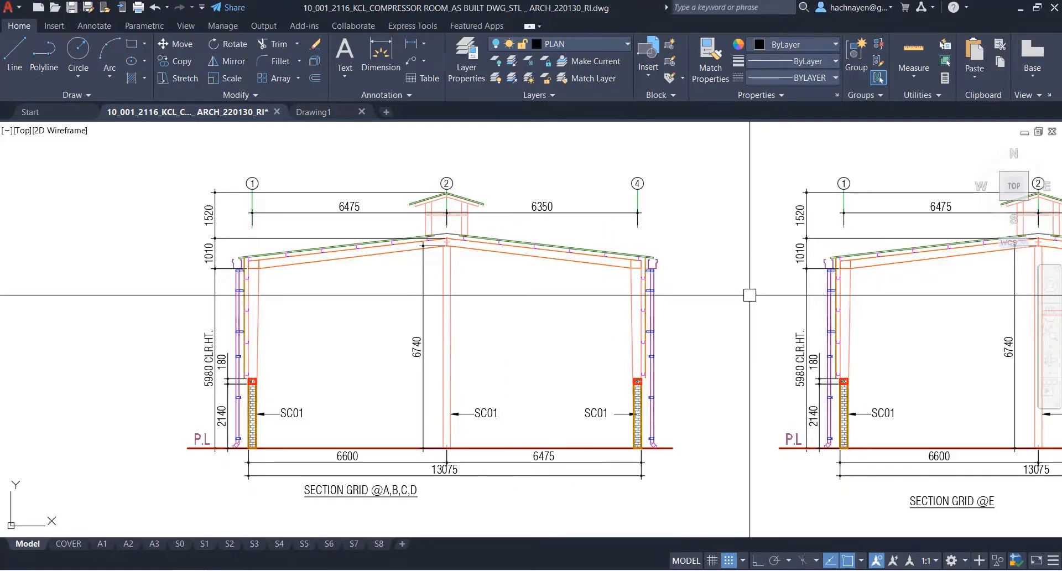
scroll(750, 295, "down", 2)
Set the uniform background color of the 2D model space to Black in the display options and apply it
right_click(717, 209)
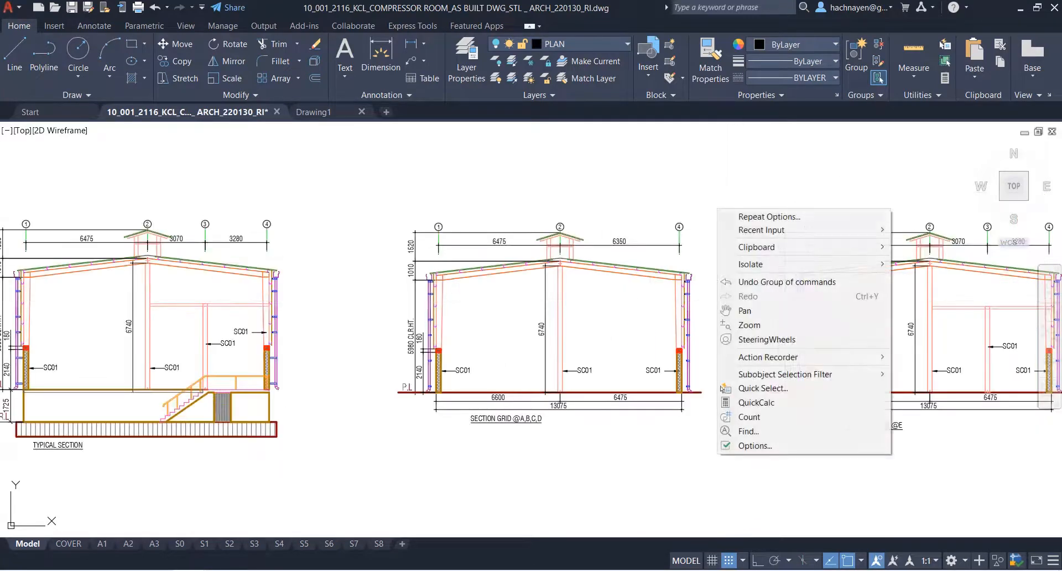
left_click(757, 447)
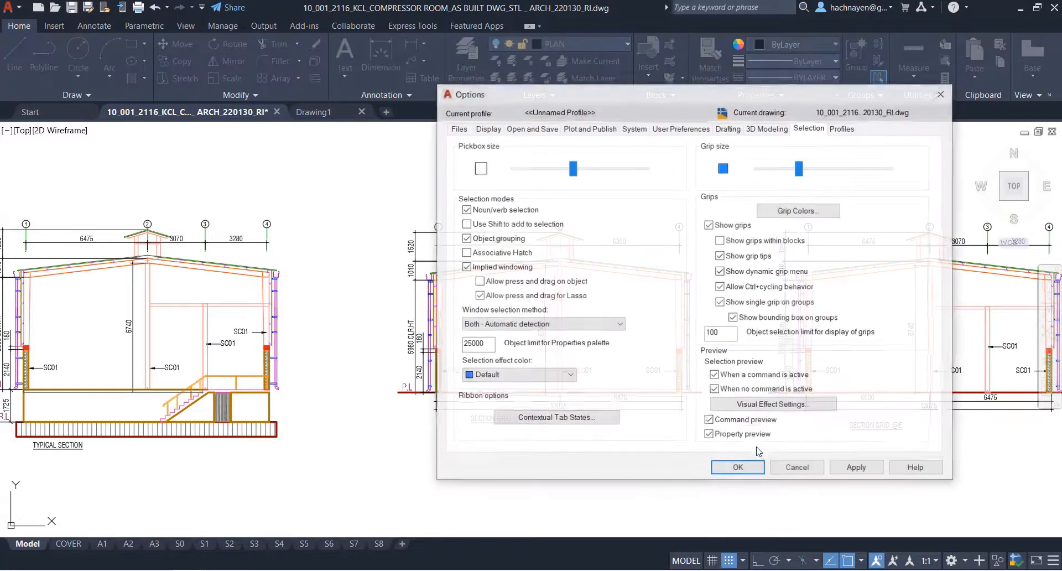
left_click(488, 129)
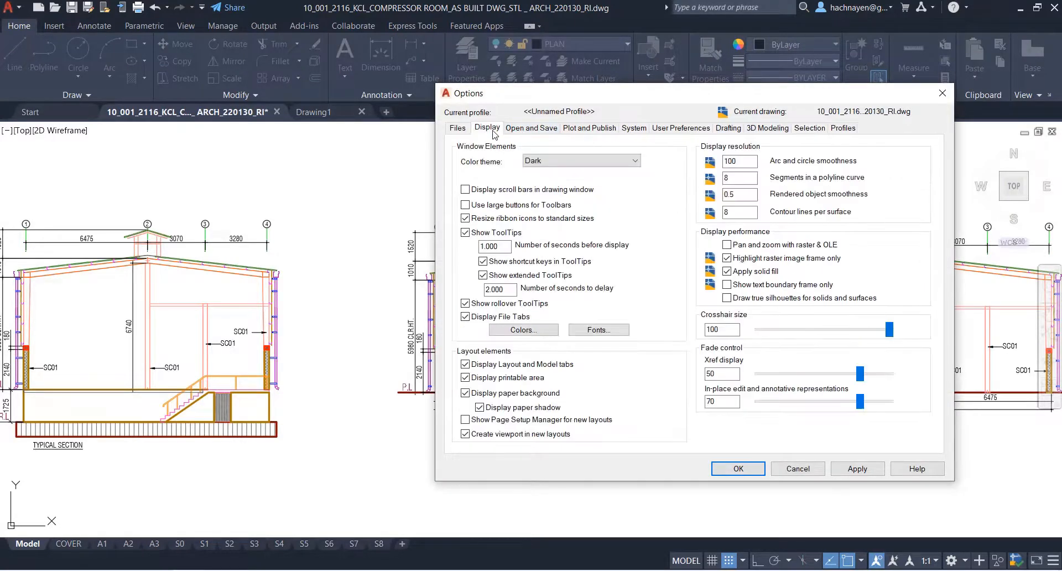
left_click(528, 332)
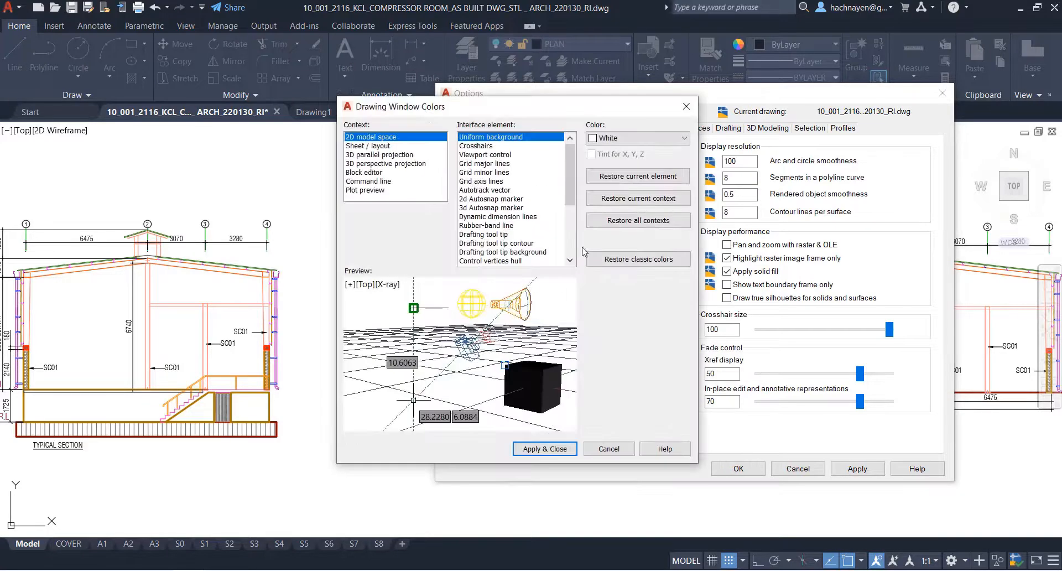
left_click(647, 139)
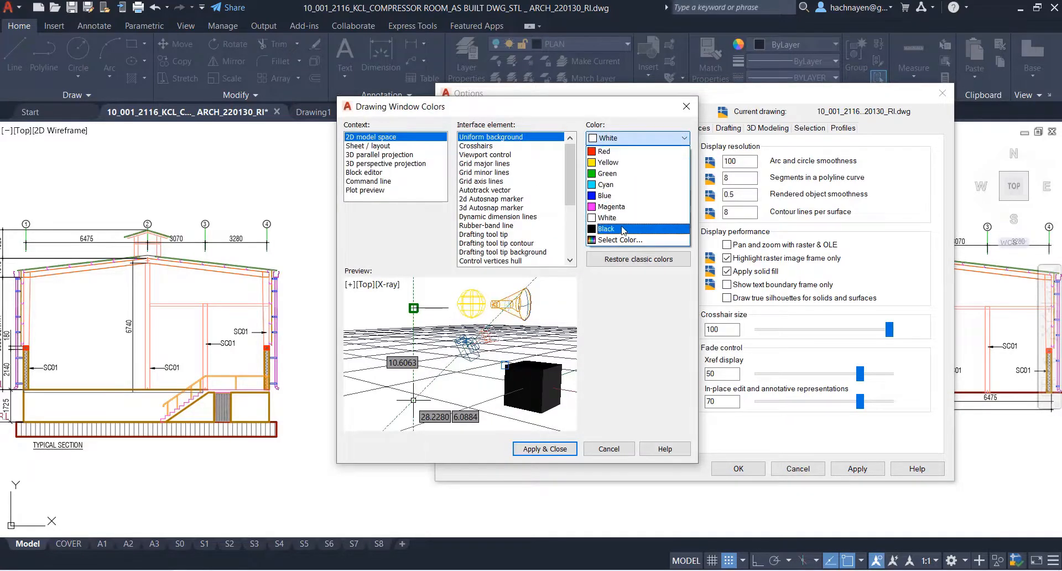
left_click(624, 230)
left_click(545, 449)
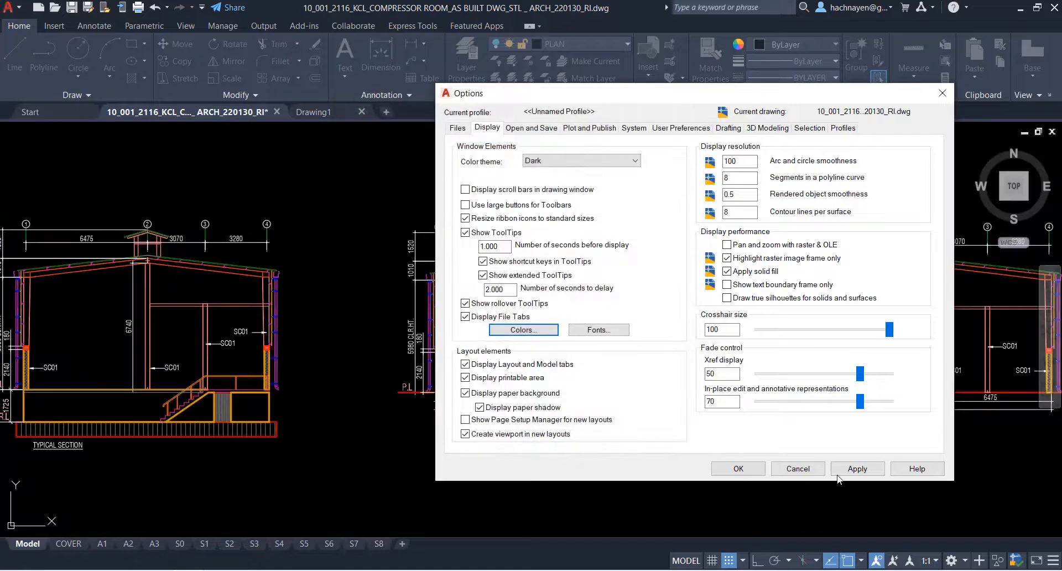
left_click(855, 468)
left_click(720, 471)
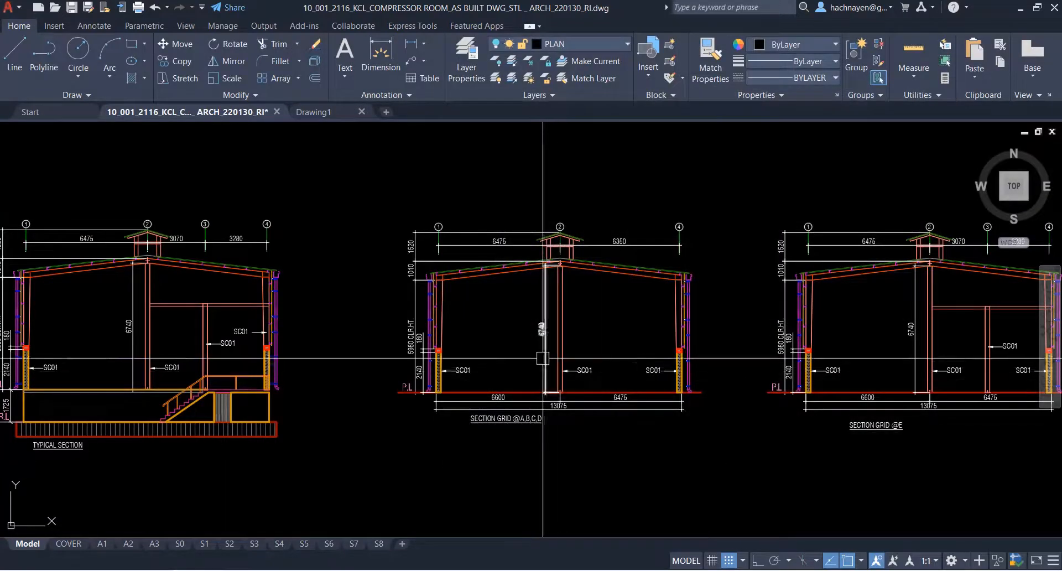
Capture the part of Section Grid @A,B,C,D between grids 1 and 2 as a screenshot with the Snipping Tool
scroll(550, 428, "up", 4)
scroll(565, 427, "down", 6)
scroll(578, 430, "up", 5)
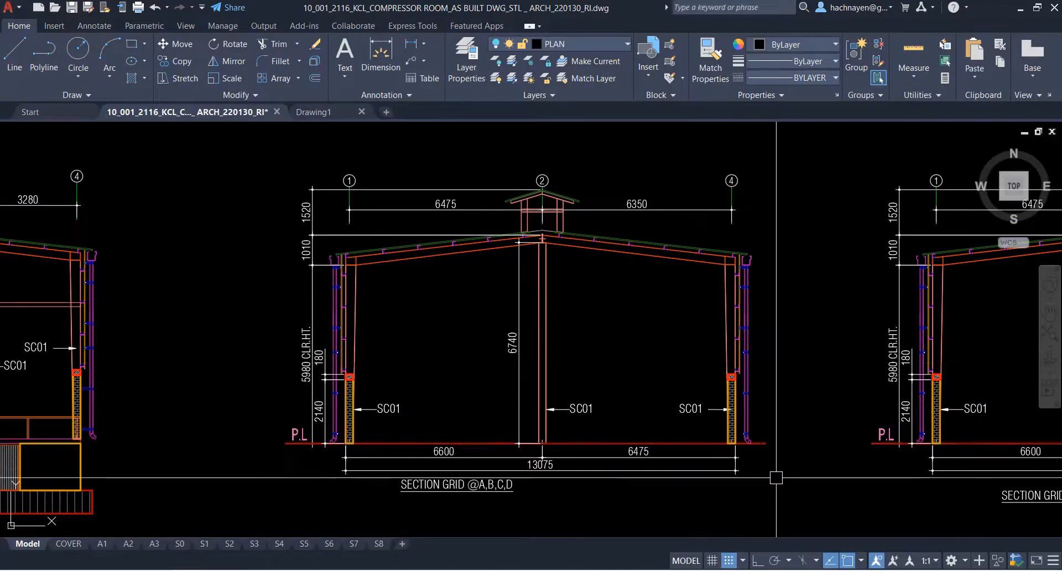
scroll(776, 481, "down", 4)
scroll(779, 493, "up", 4)
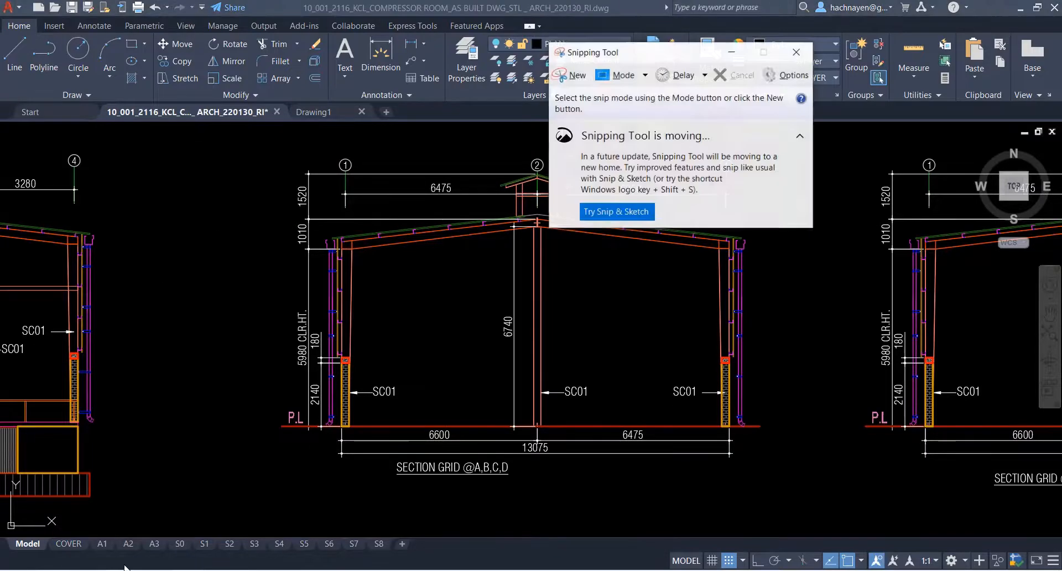
left_click(574, 78)
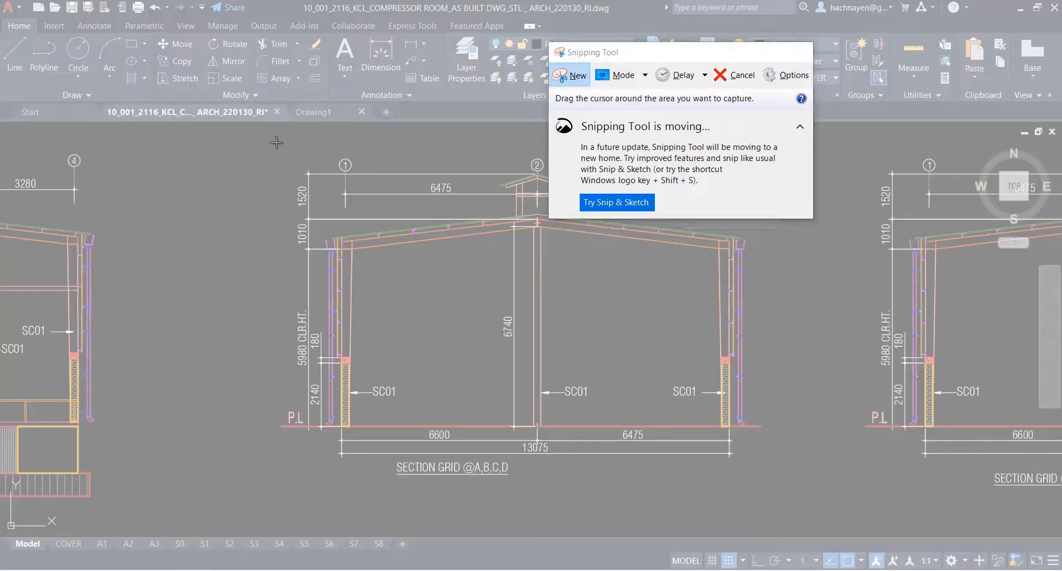
left_click_drag(277, 143, 569, 445)
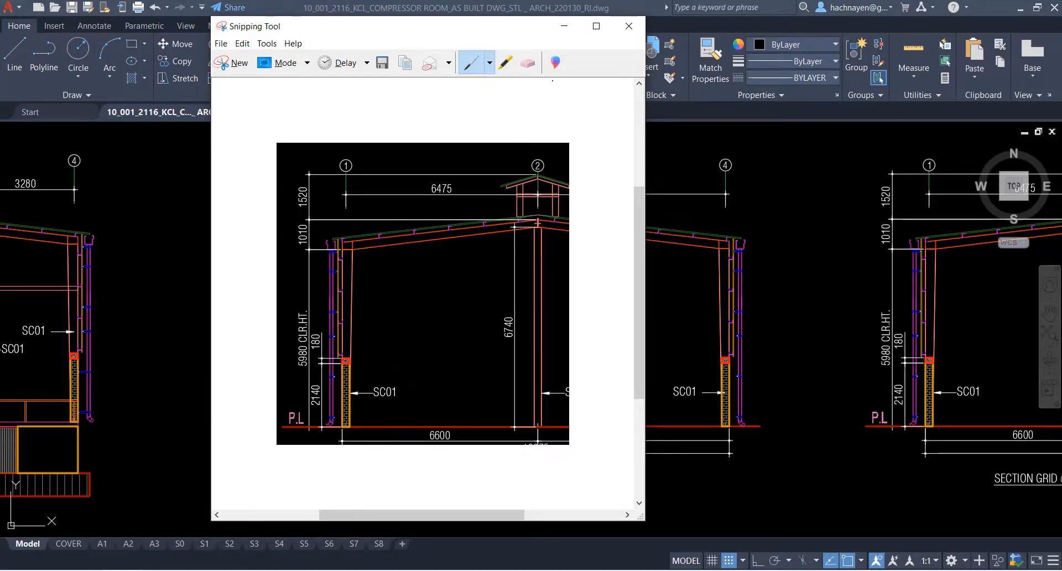
Return to AutoCAD and set the uniform background color of the 2D model space to White in the display options
left_click(564, 26)
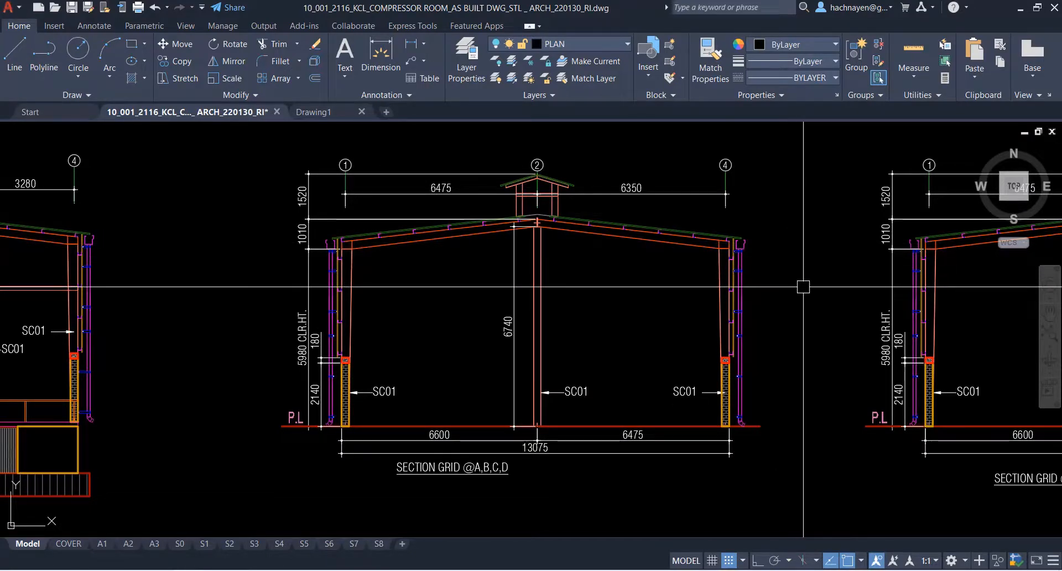
right_click(773, 250)
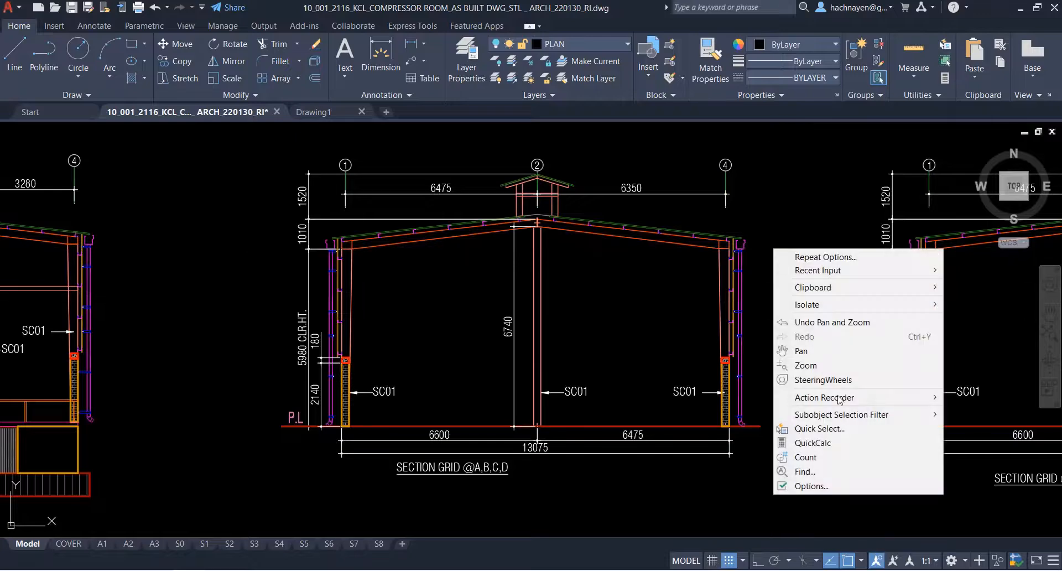
left_click(832, 484)
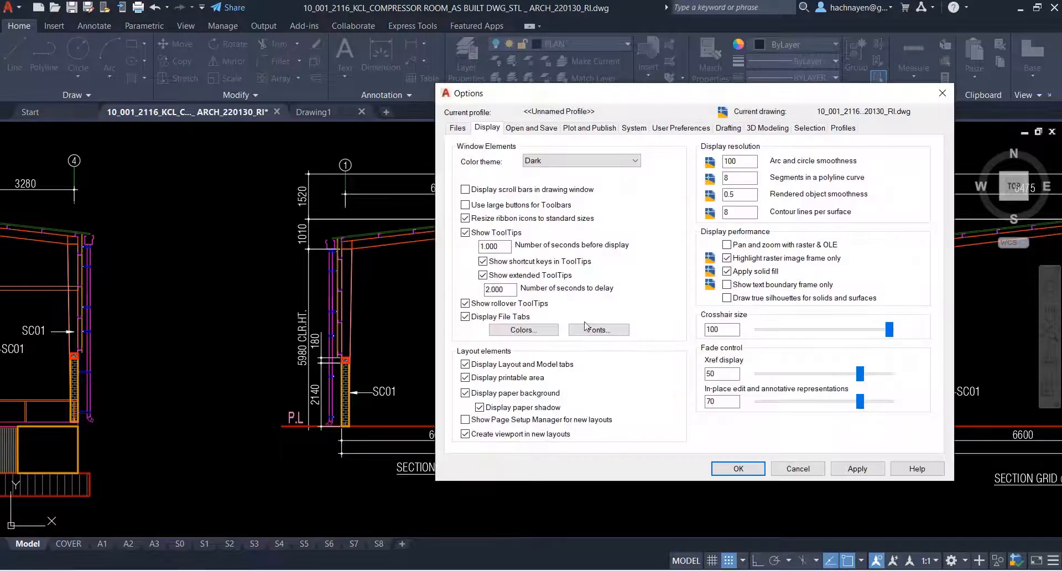
left_click(526, 332)
left_click(614, 138)
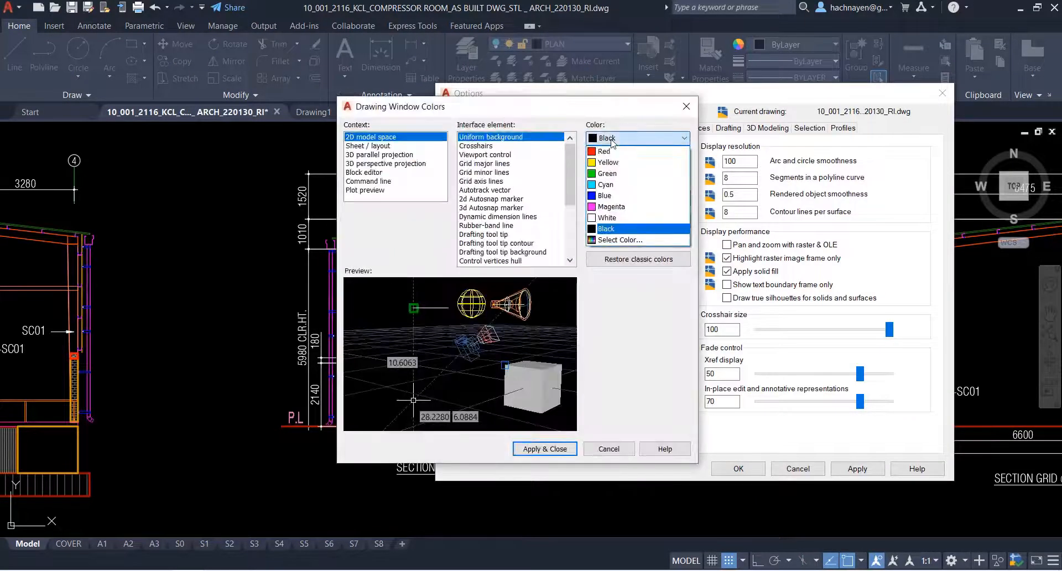
left_click(608, 218)
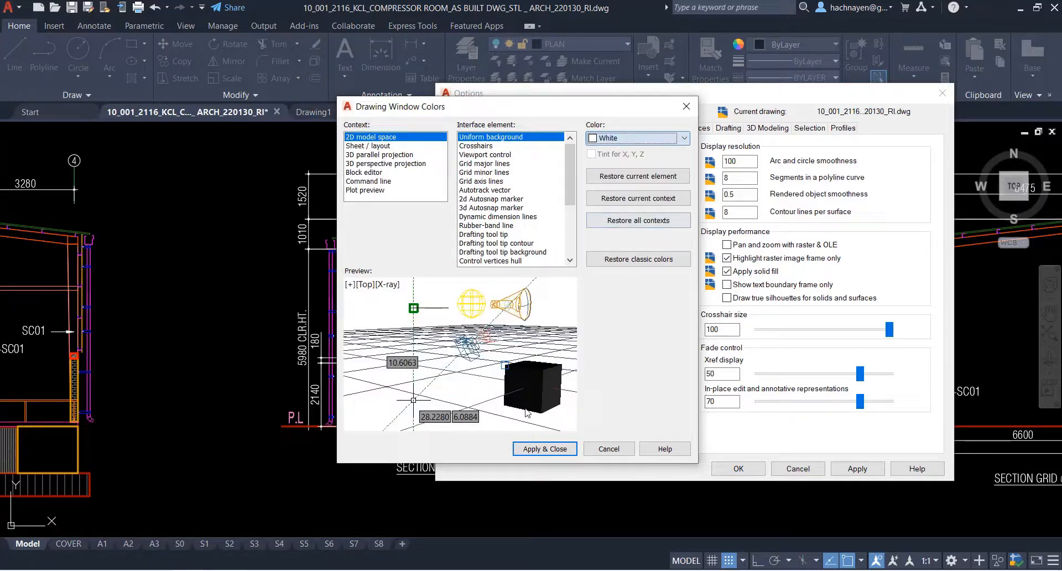
left_click(532, 449)
left_click(739, 469)
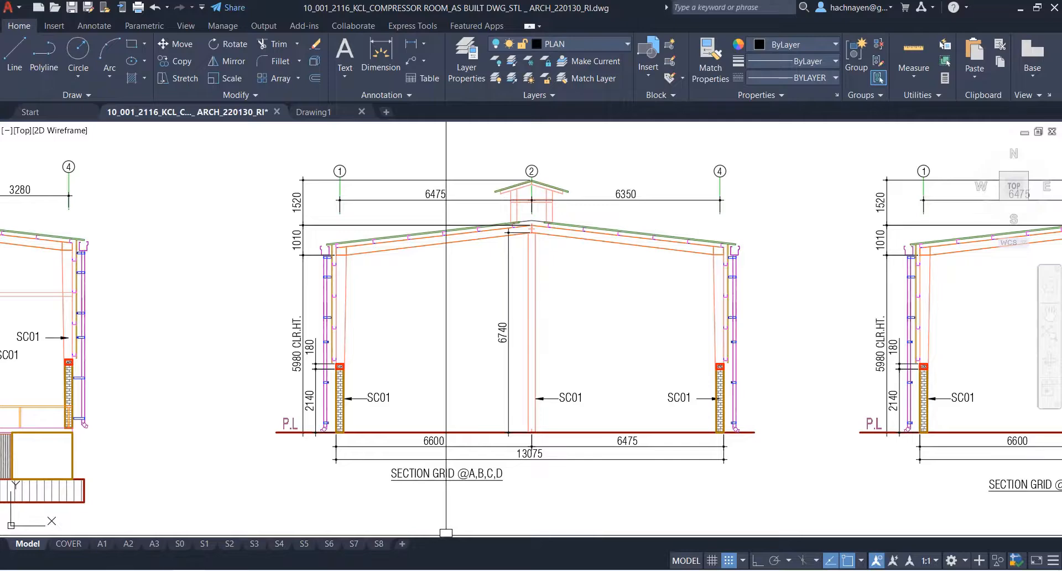
Switch to the Snipping Tool and capture the whole Section Grid @A,B,C,D drawing, including its title, on the white background
key("alt+Tab")
left_click(243, 62)
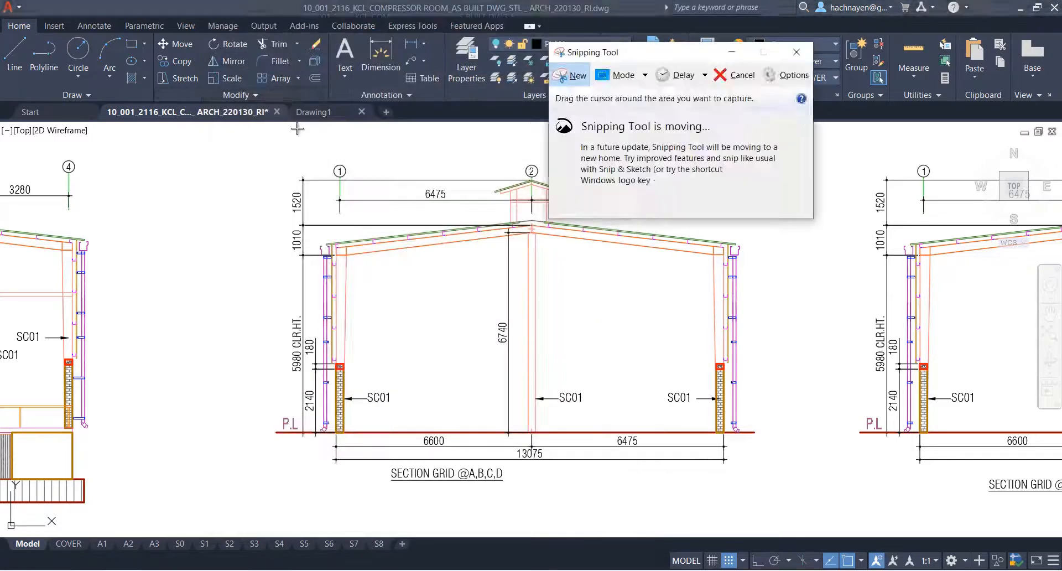
left_click_drag(286, 149, 784, 489)
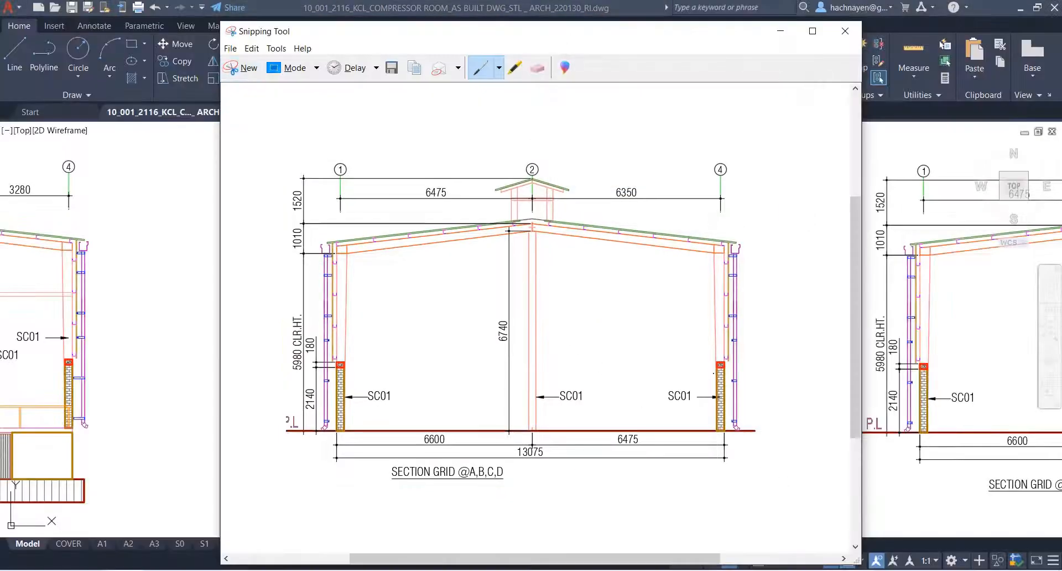
scroll(658, 309, "down", 1)
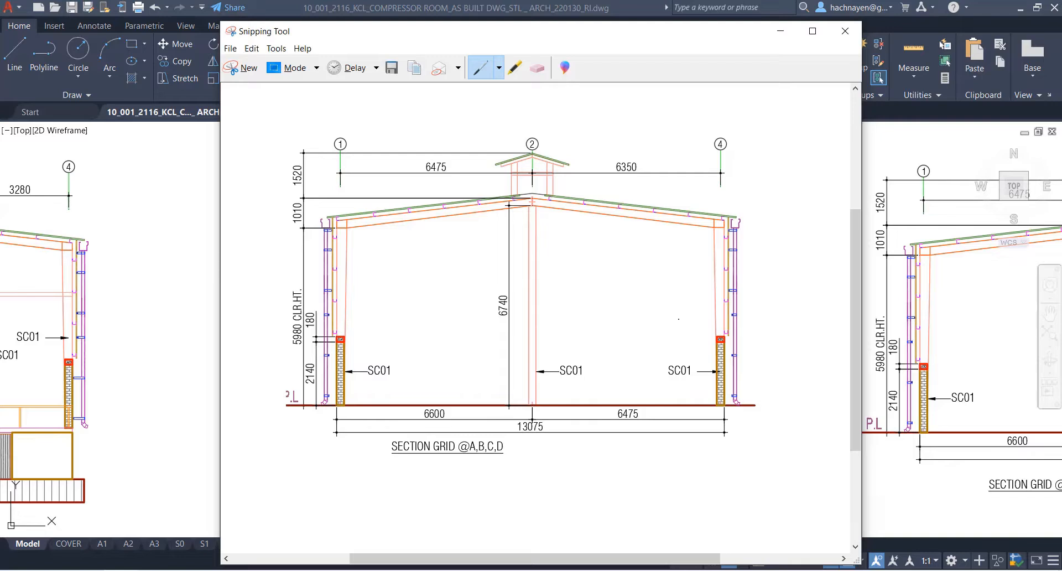